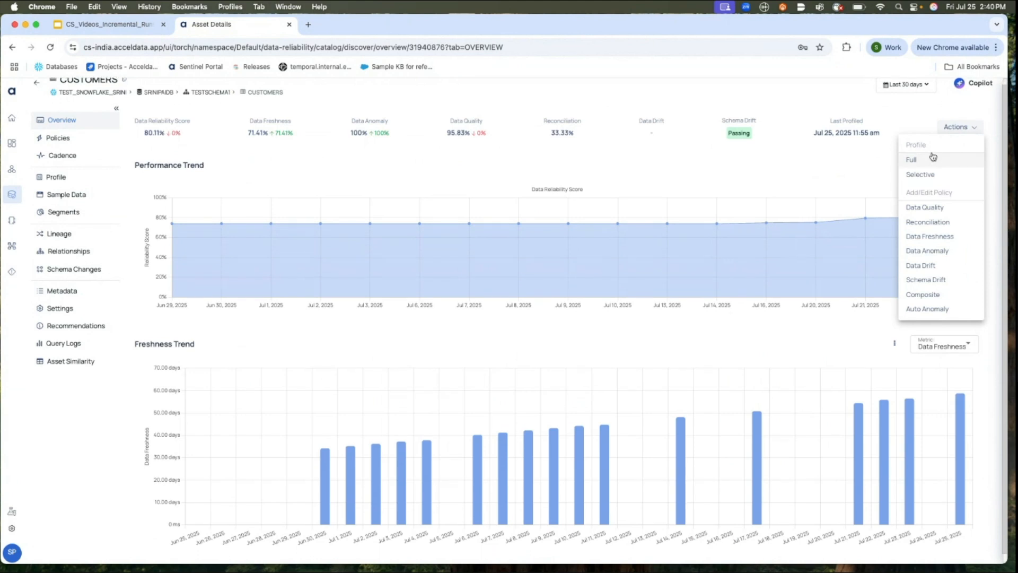
# Start a selective profile of the CUSTOMERS asset and enable its incremental strategy.
pyautogui.scroll(1, 933, 156)
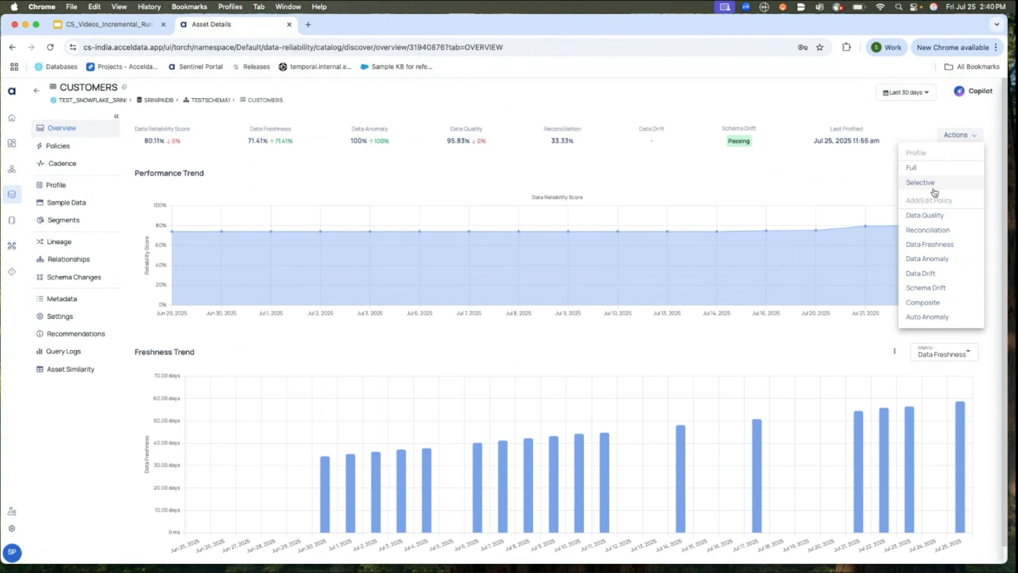
pyautogui.scroll(-1, 932, 187)
pyautogui.scroll(-1, 932, 187)
pyautogui.scroll(2, 925, 185)
pyautogui.click(925, 184)
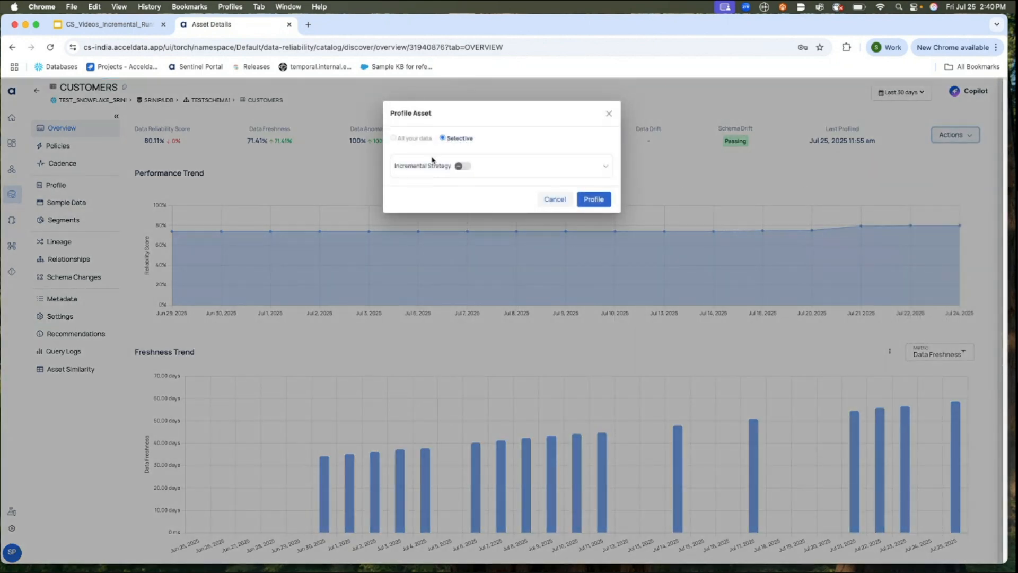
pyautogui.click(464, 166)
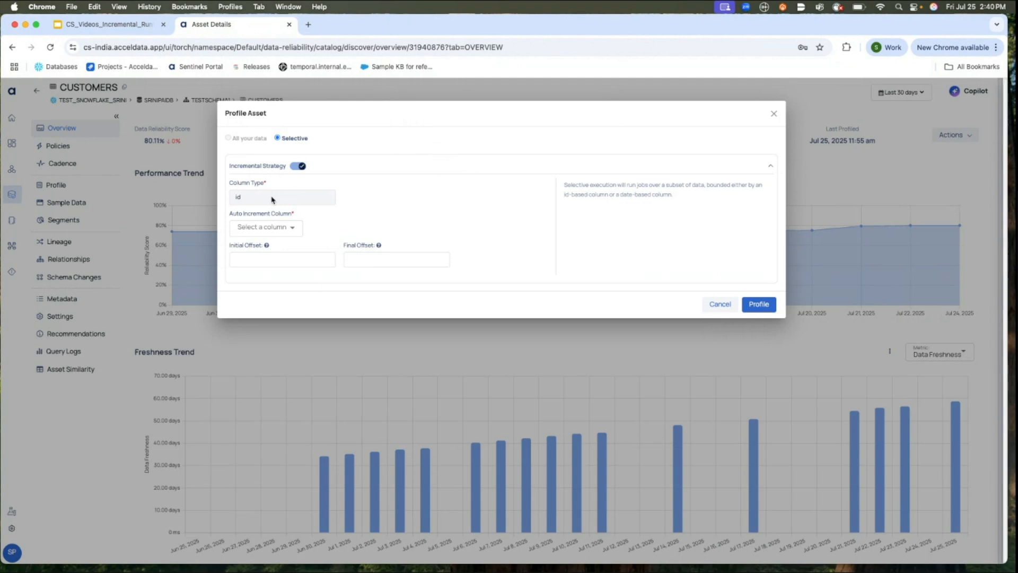
# Review the column types, keep id, and choose CUSTOMER_ID as the auto increment column.
pyautogui.click(274, 198)
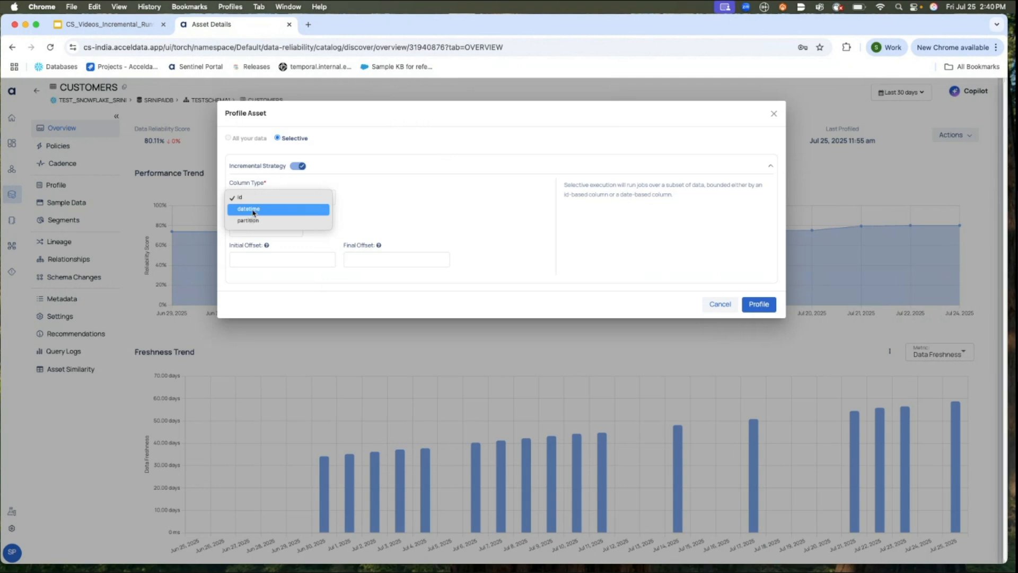
pyautogui.click(369, 194)
pyautogui.click(250, 229)
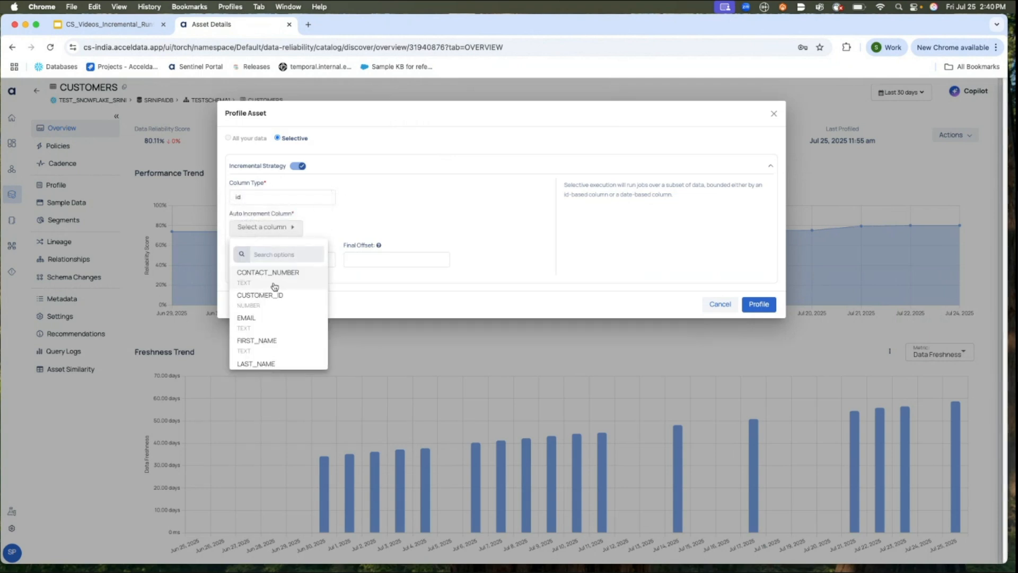
pyautogui.scroll(-2, 270, 312)
pyautogui.scroll(-2, 269, 312)
pyautogui.scroll(4, 270, 312)
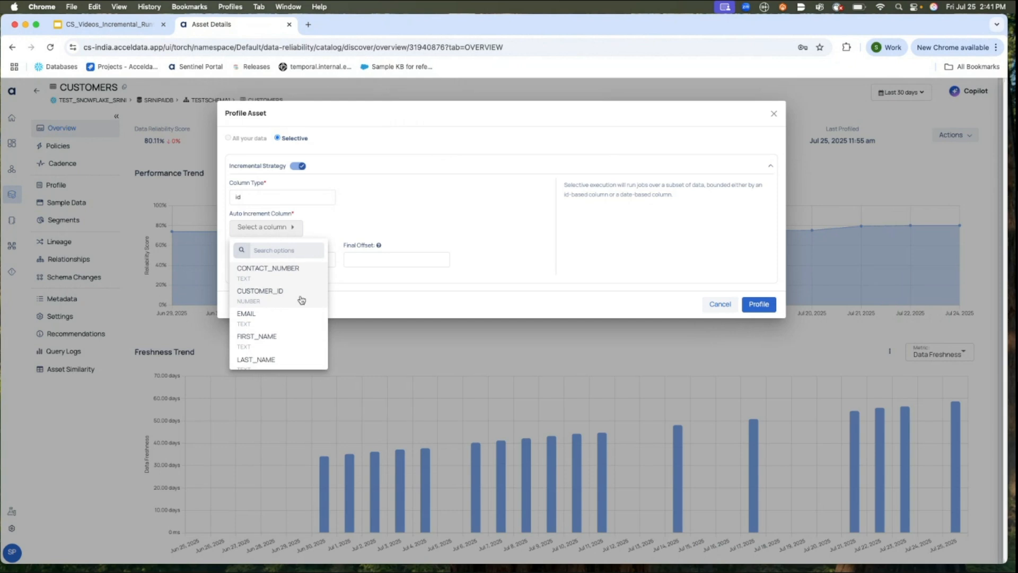
pyautogui.click(273, 290)
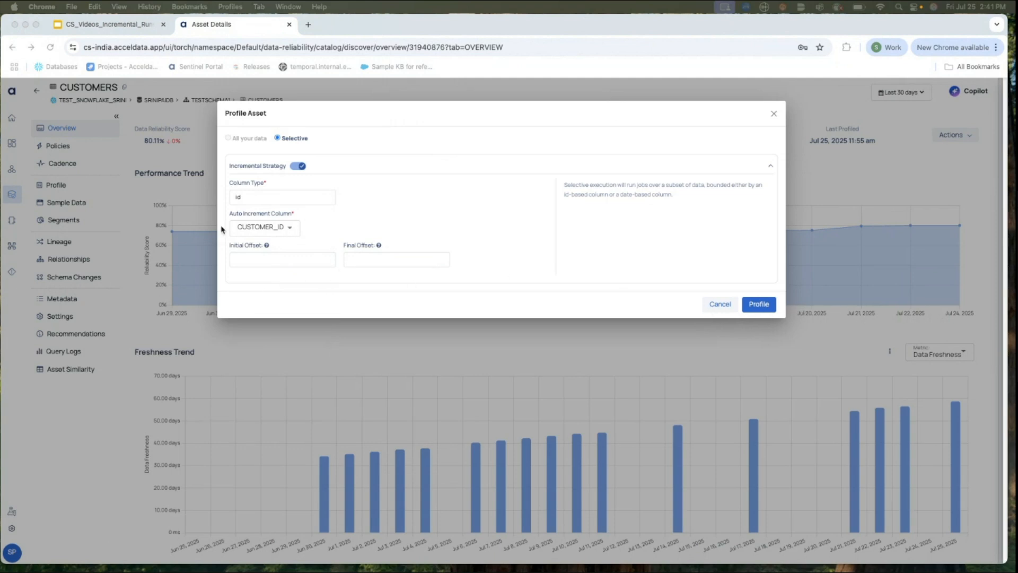
# Switch the incremental strategy's column type to datetime.
pyautogui.click(273, 226)
pyautogui.click(252, 198)
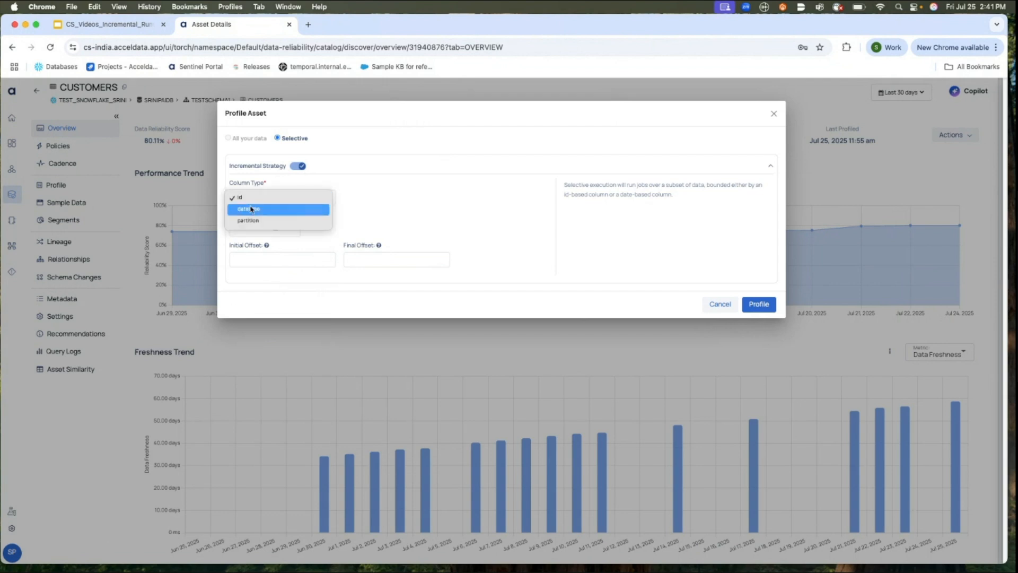
pyautogui.click(260, 208)
# Choose REGISTRATION_DATE as the date column for the datetime strategy.
pyautogui.click(256, 227)
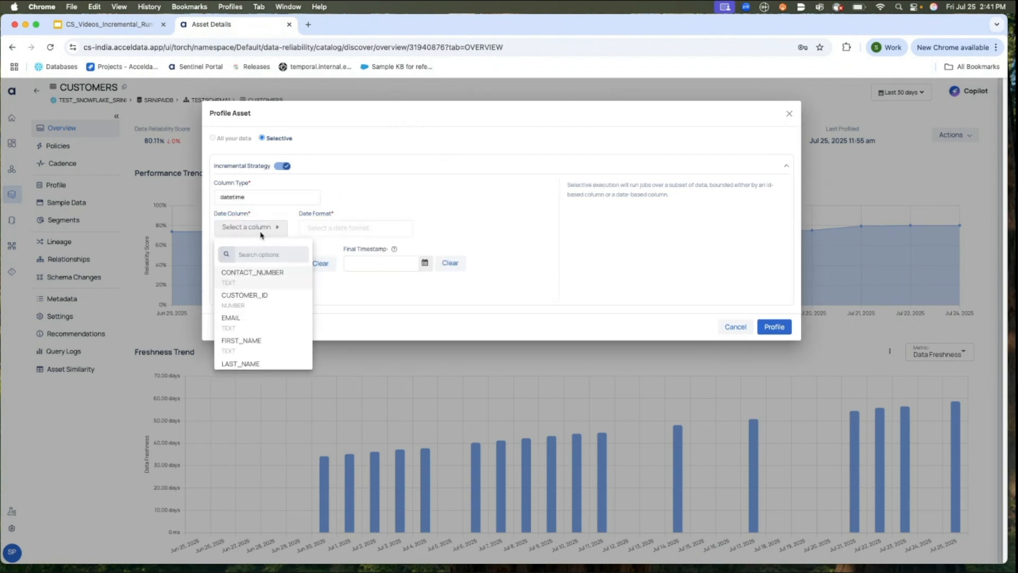
pyautogui.scroll(-2, 249, 307)
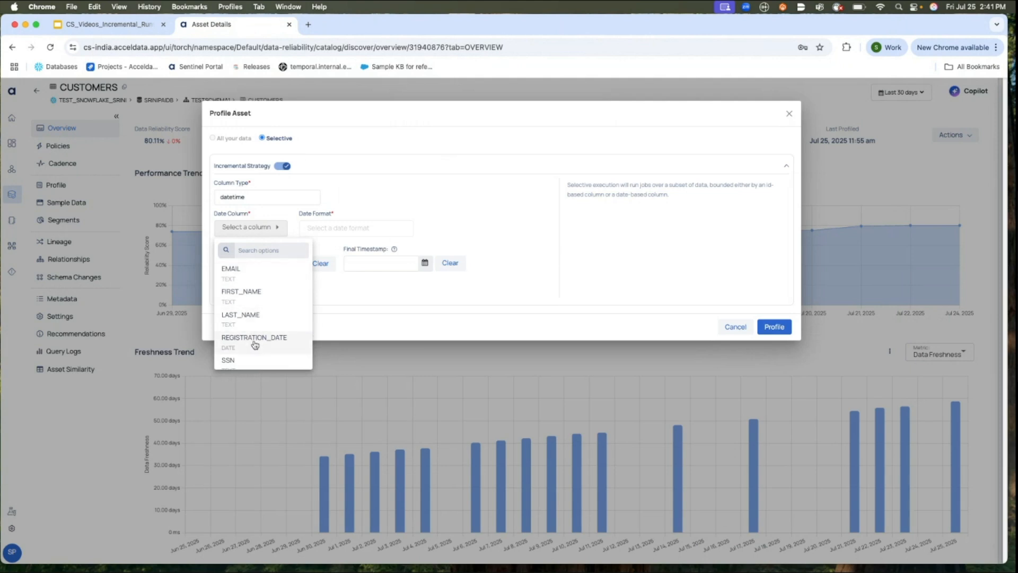
pyautogui.scroll(-1, 248, 319)
pyautogui.scroll(3, 247, 319)
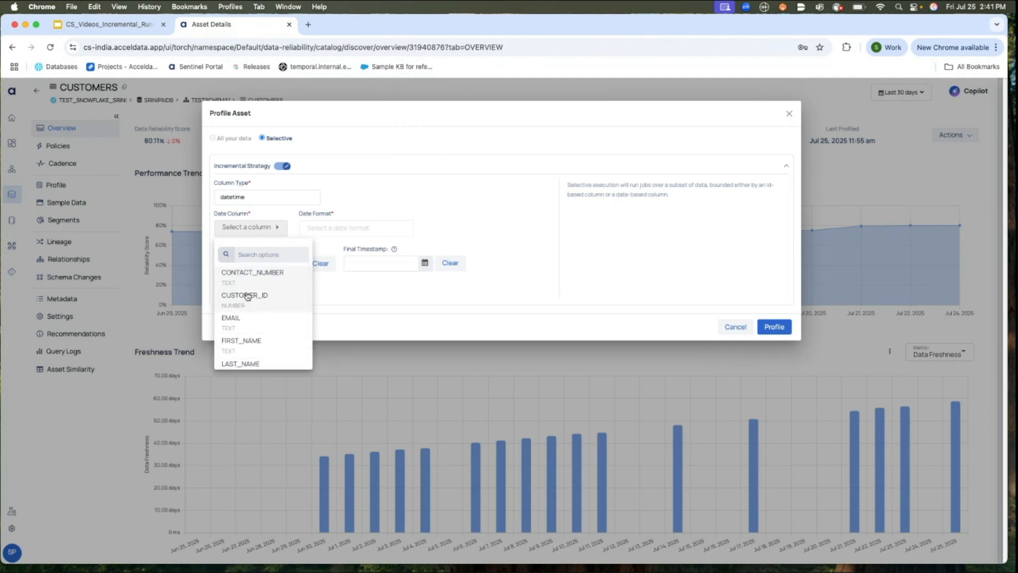
pyautogui.scroll(-1, 252, 295)
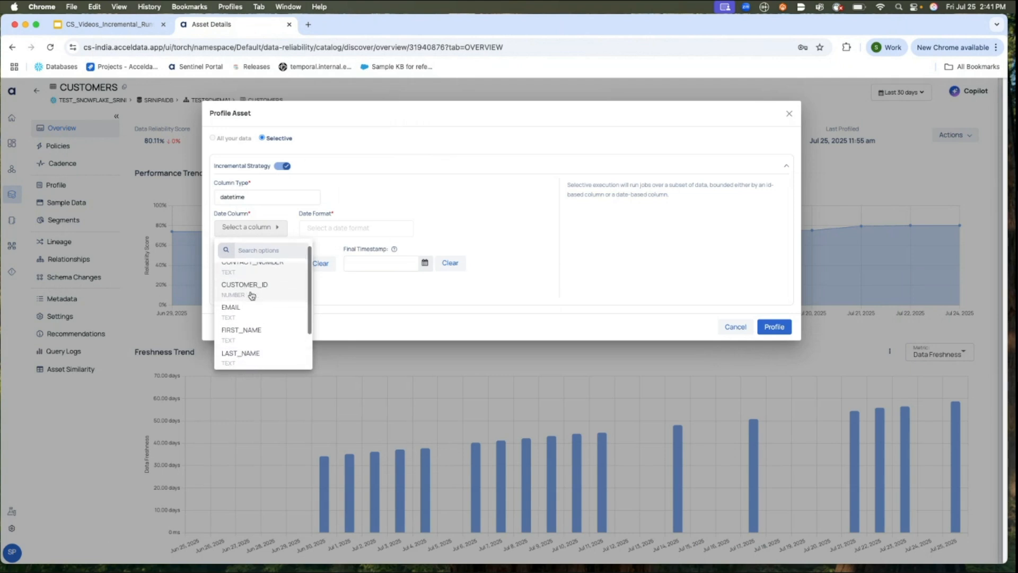
pyautogui.scroll(-1, 252, 295)
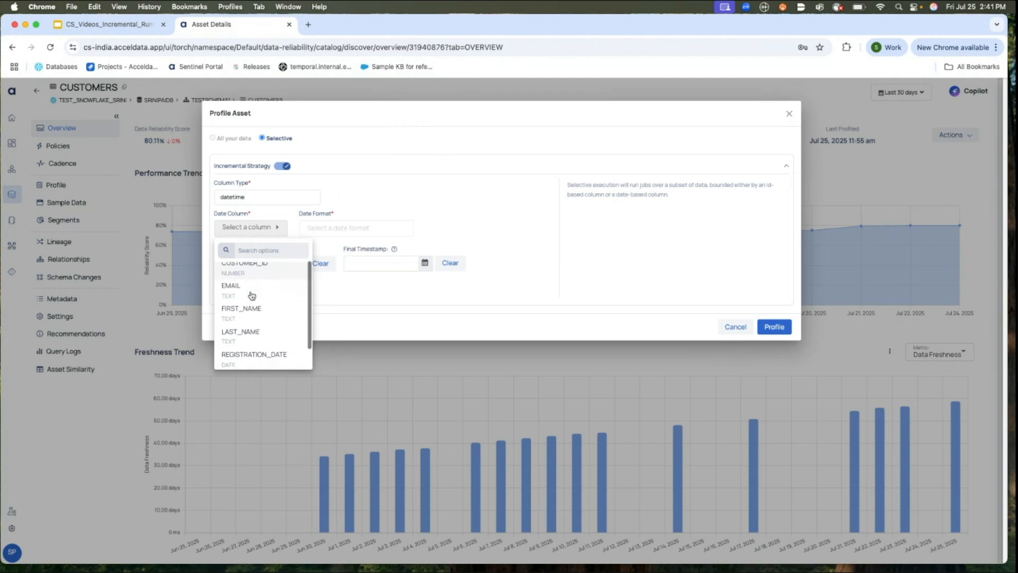
pyautogui.scroll(-2, 252, 295)
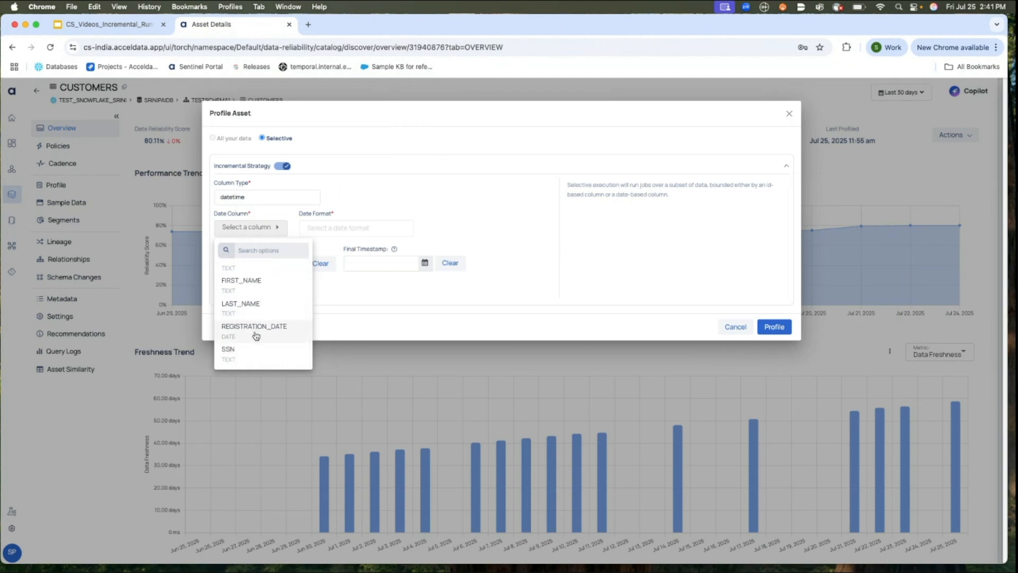
pyautogui.click(256, 327)
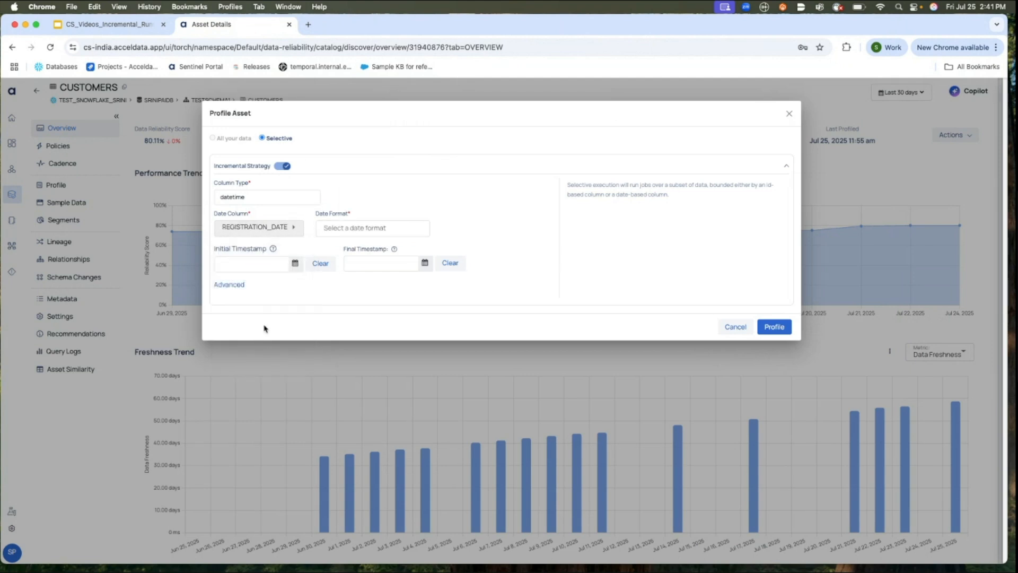
pyautogui.click(291, 228)
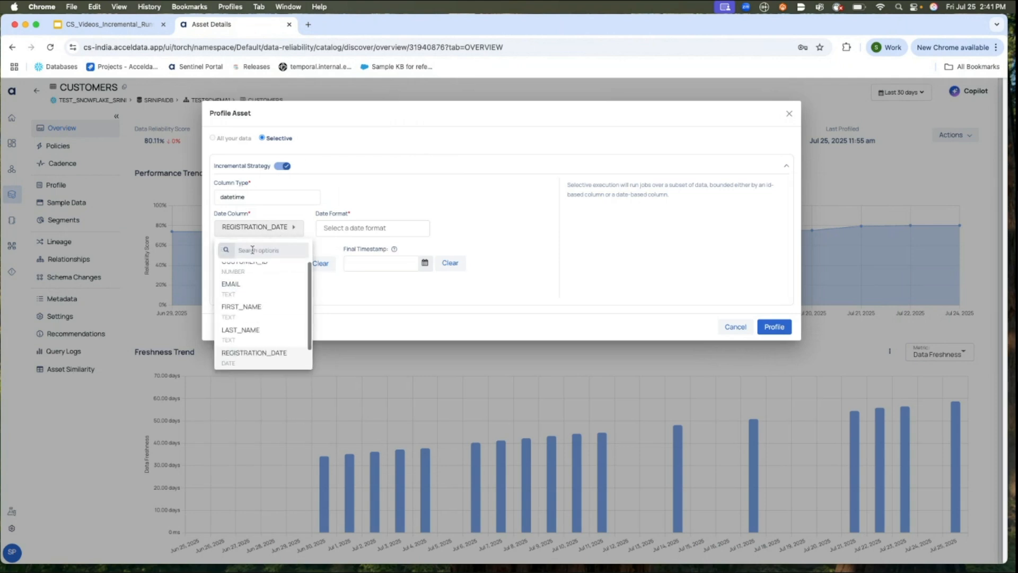
pyautogui.click(244, 351)
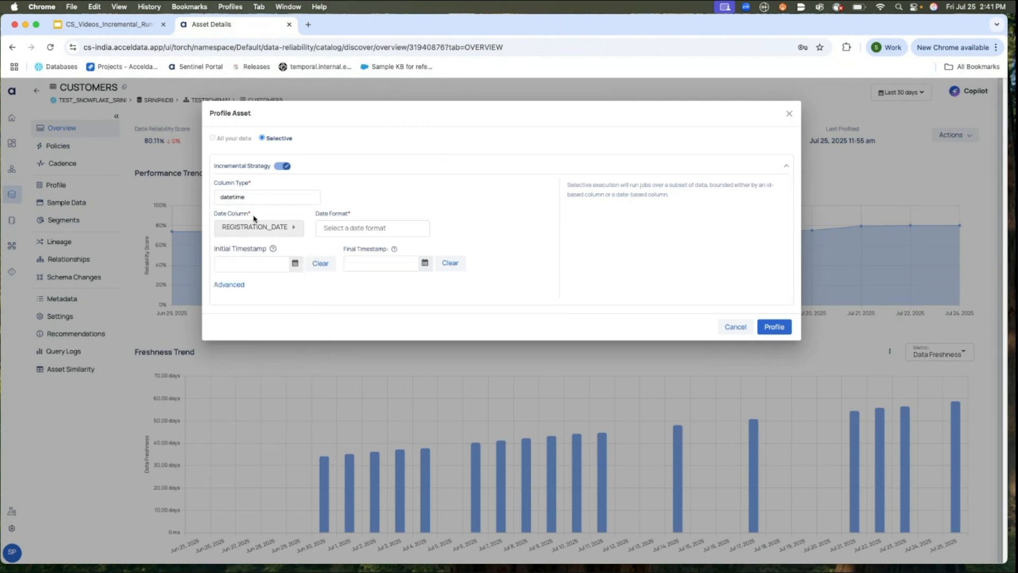
# Review the available date formats, then reveal the advanced fields and look through the time zone choices.
pyautogui.click(345, 228)
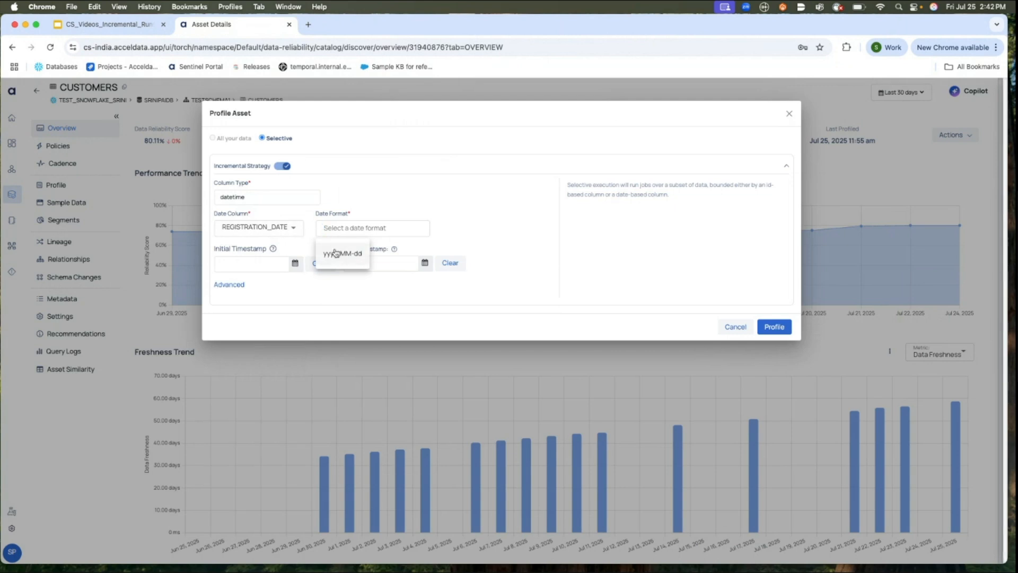
pyautogui.click(290, 251)
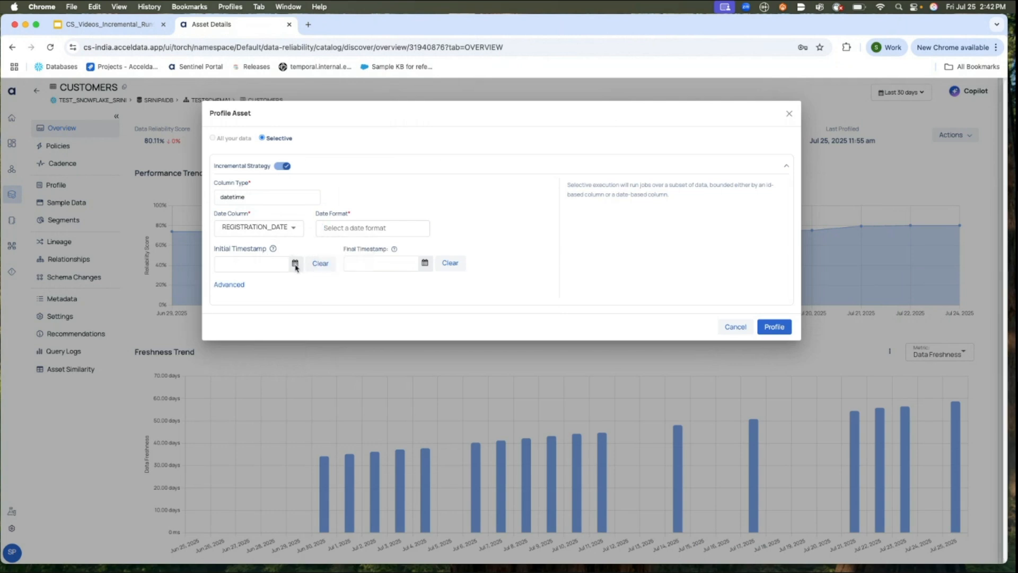
pyautogui.click(240, 286)
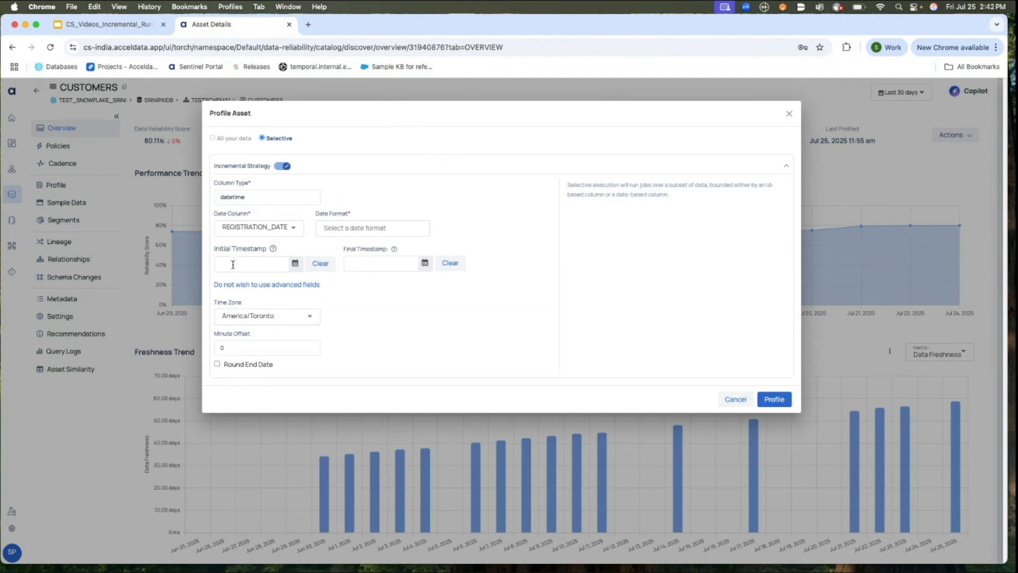
pyautogui.click(258, 322)
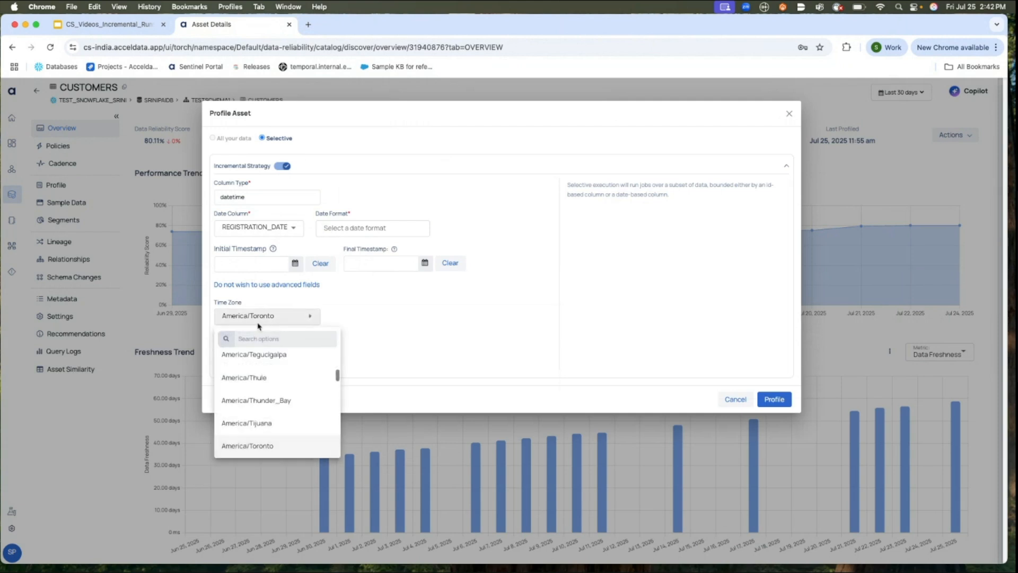
pyautogui.scroll(-3, 277, 387)
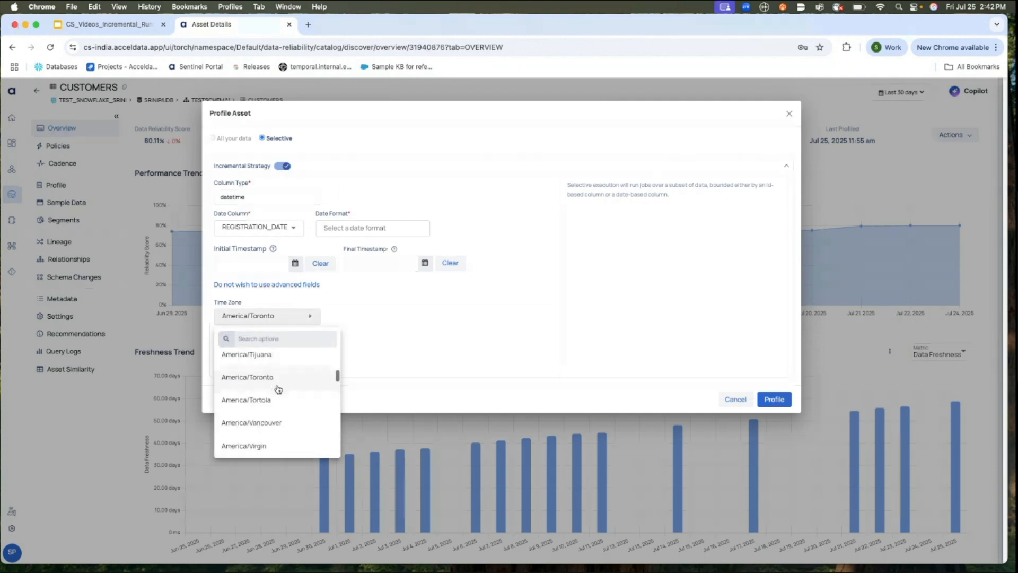
pyautogui.scroll(3, 289, 379)
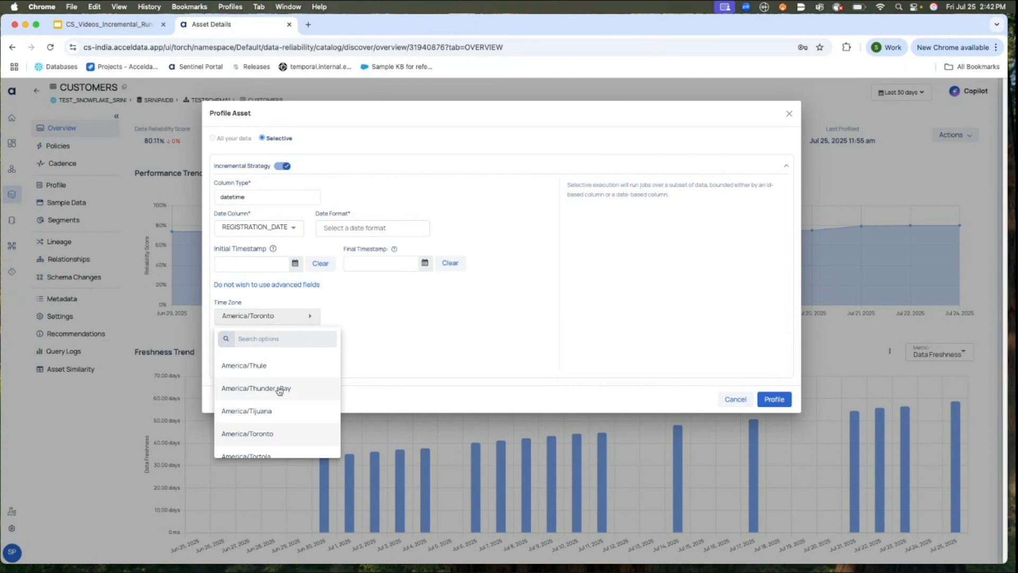
pyautogui.click(359, 313)
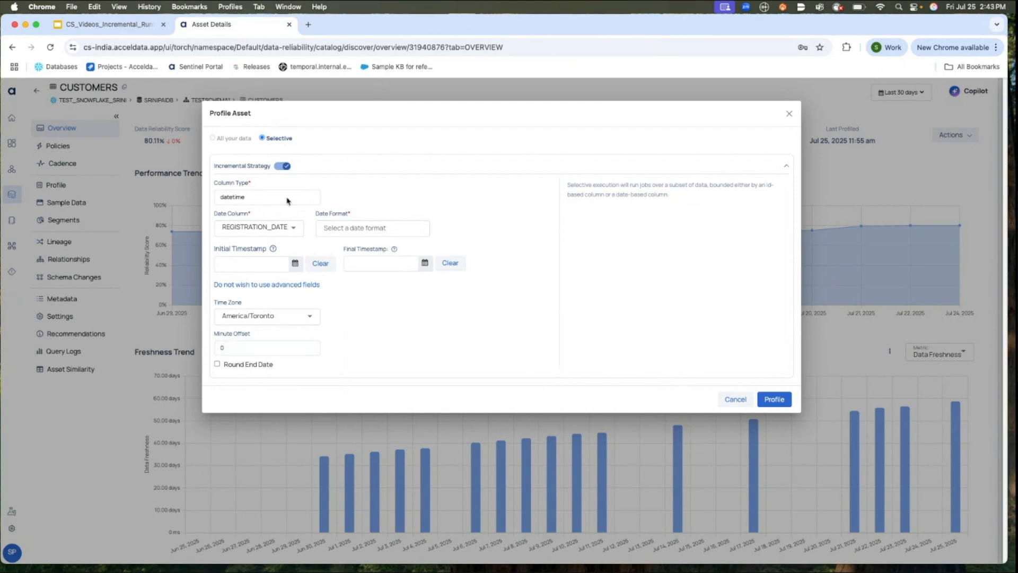
# Switch the column type to partition and review the sub strategy options, keeping default.
pyautogui.click(244, 197)
pyautogui.click(239, 210)
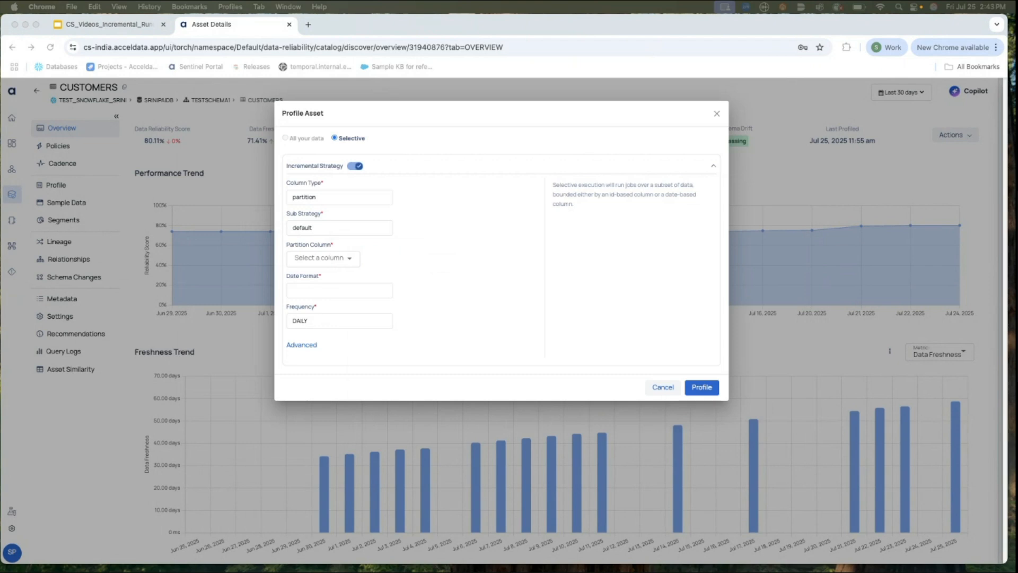
pyautogui.click(302, 233)
pyautogui.click(296, 232)
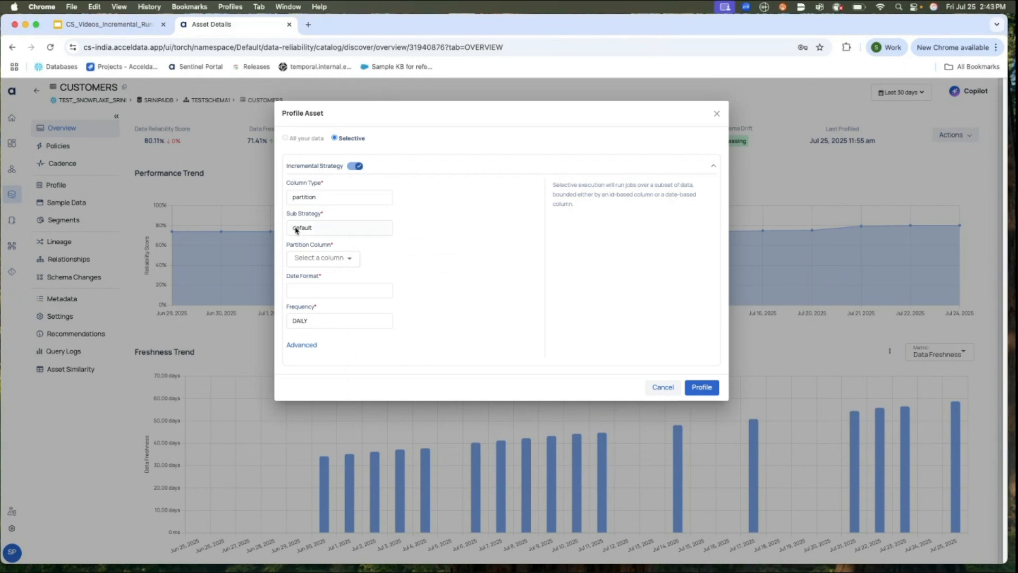
pyautogui.click(310, 232)
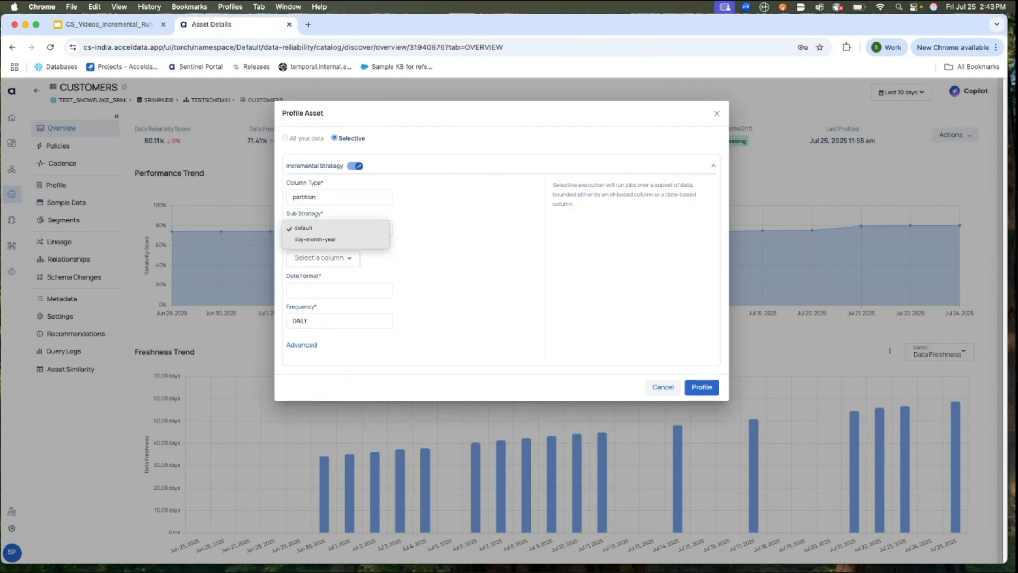
pyautogui.press('Escape')
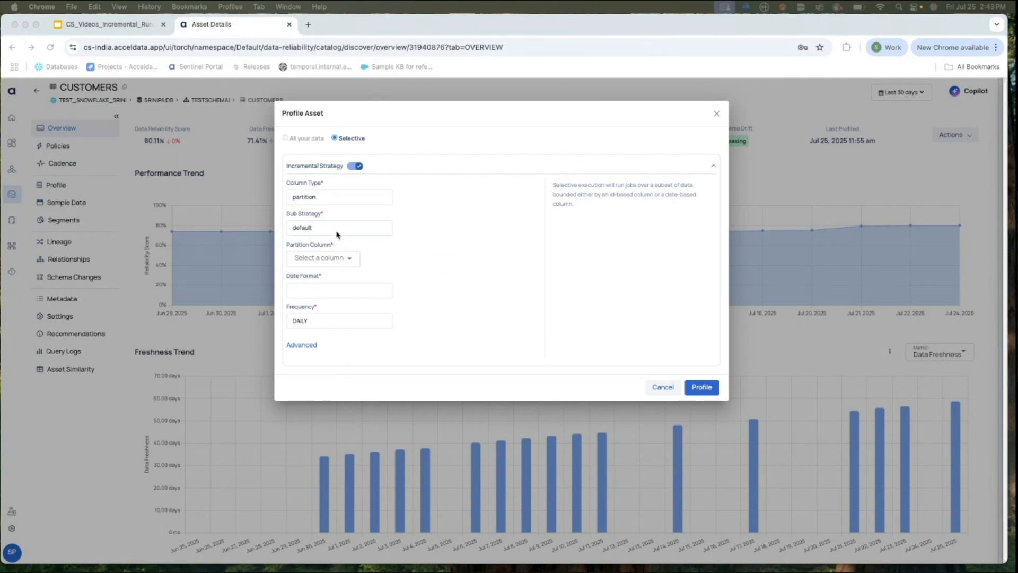
# Choose REGISTRATION_DATE as the partition column for the default sub strategy.
pyautogui.click(338, 262)
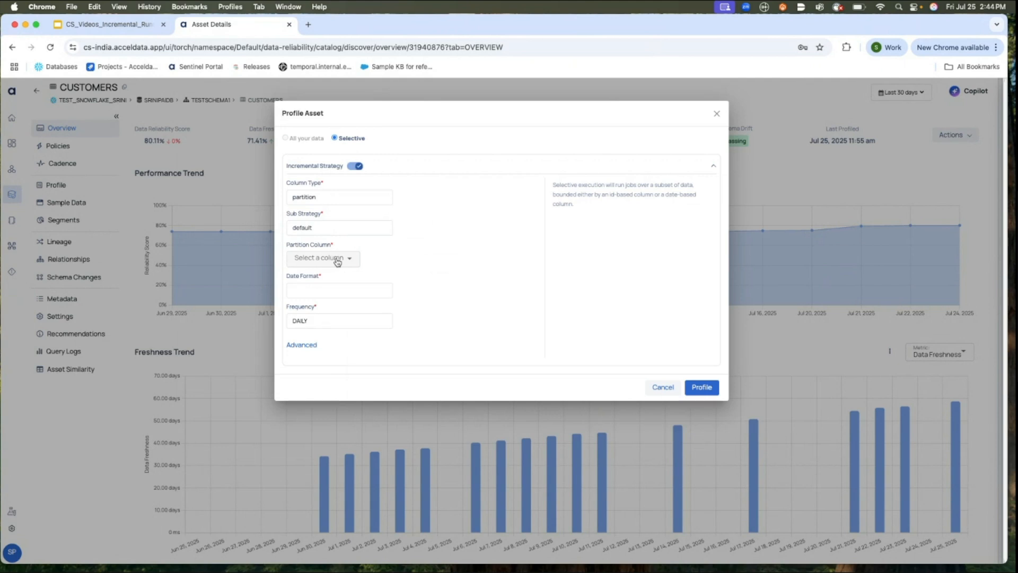
pyautogui.click(338, 260)
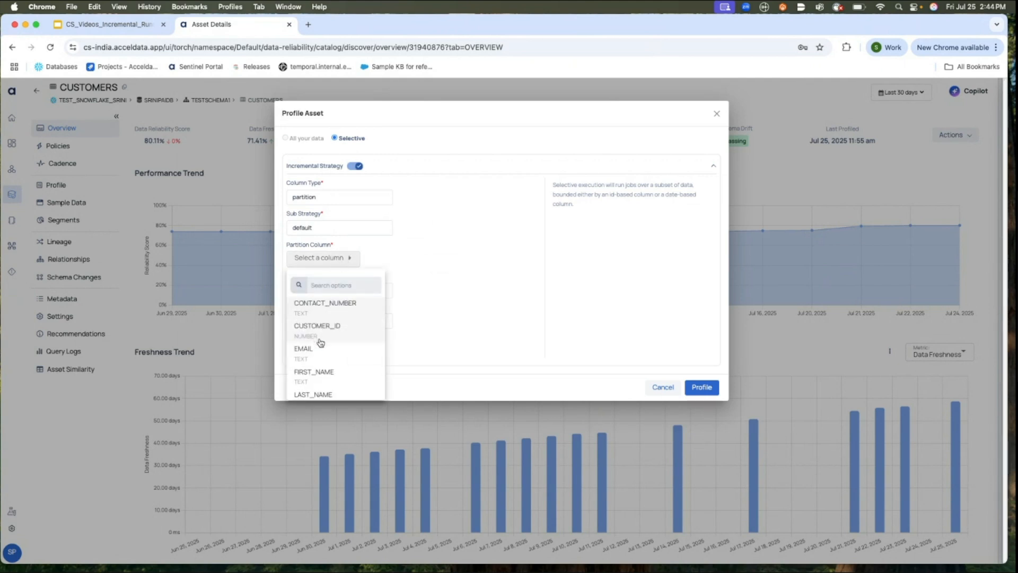
pyautogui.scroll(-2, 320, 338)
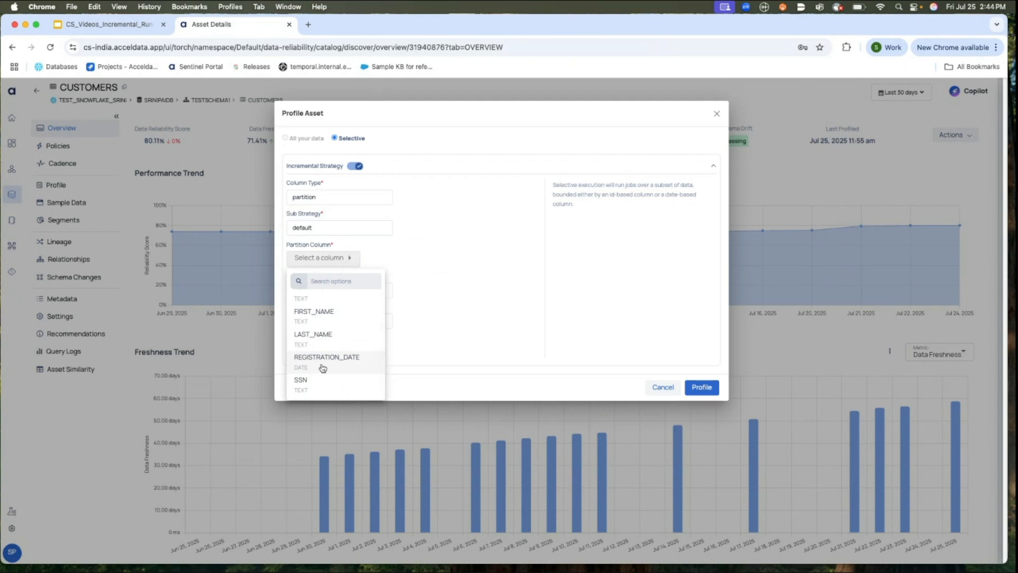
pyautogui.click(398, 329)
pyautogui.click(313, 261)
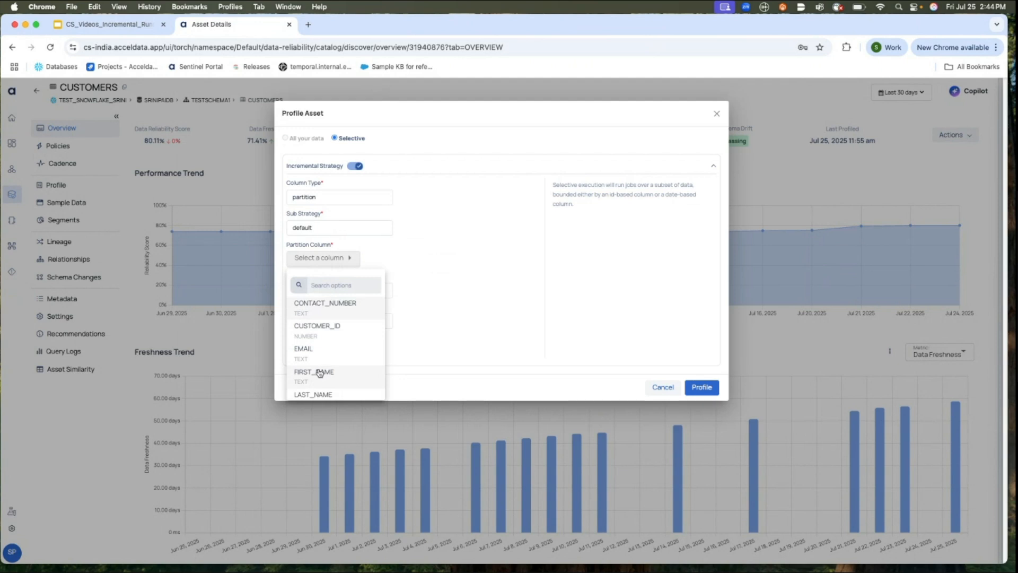
pyautogui.scroll(-1, 322, 370)
pyautogui.scroll(-1, 320, 379)
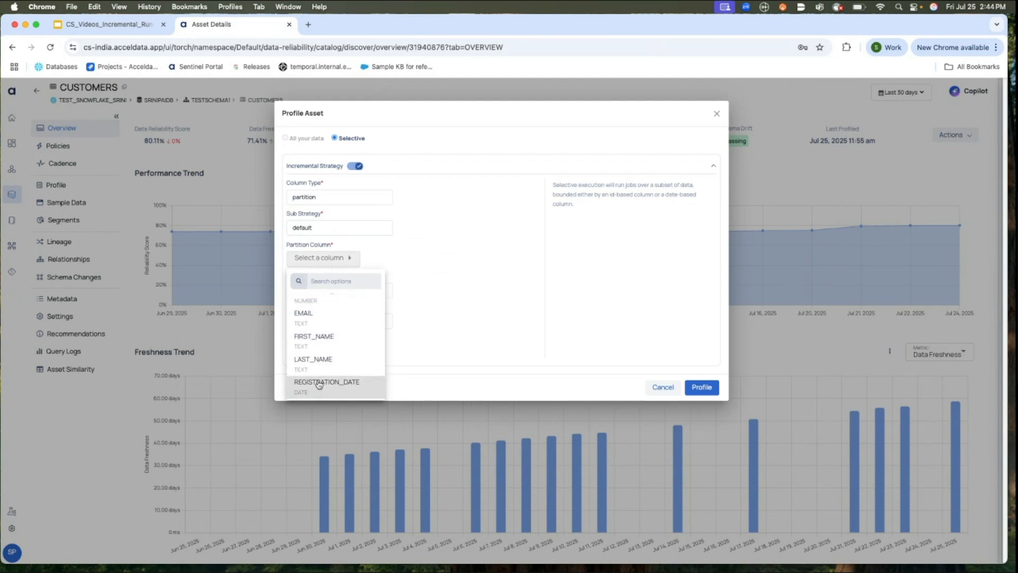
pyautogui.click(318, 385)
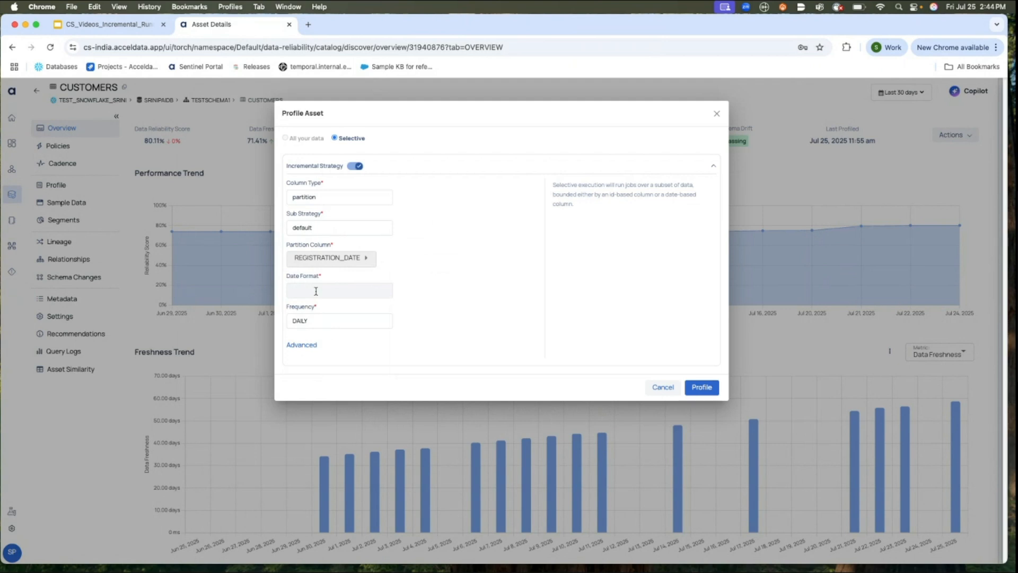
# Change the partition sub strategy to day-month-year and look through the columns offered for the day column.
pyautogui.click(317, 228)
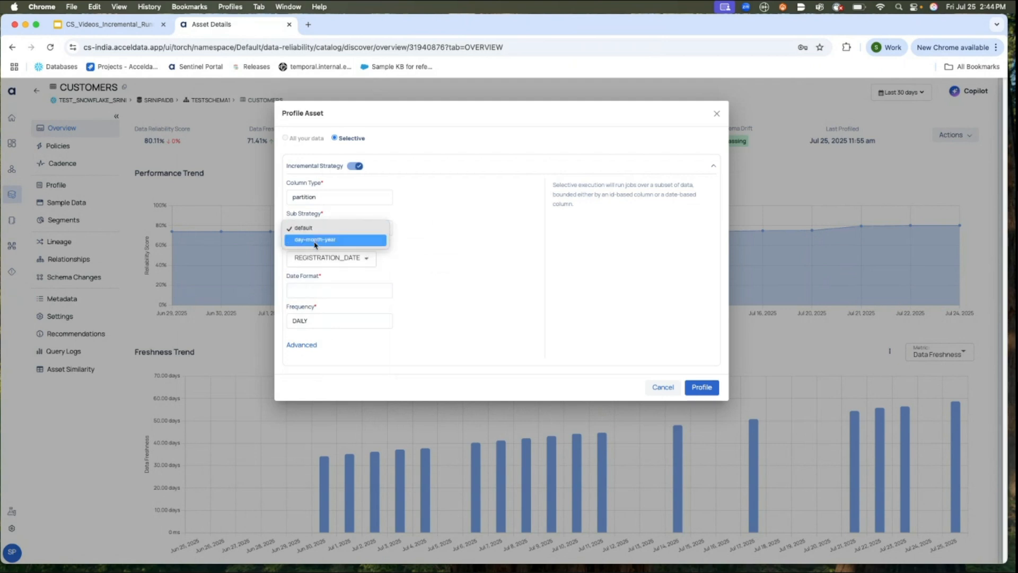
pyautogui.click(315, 241)
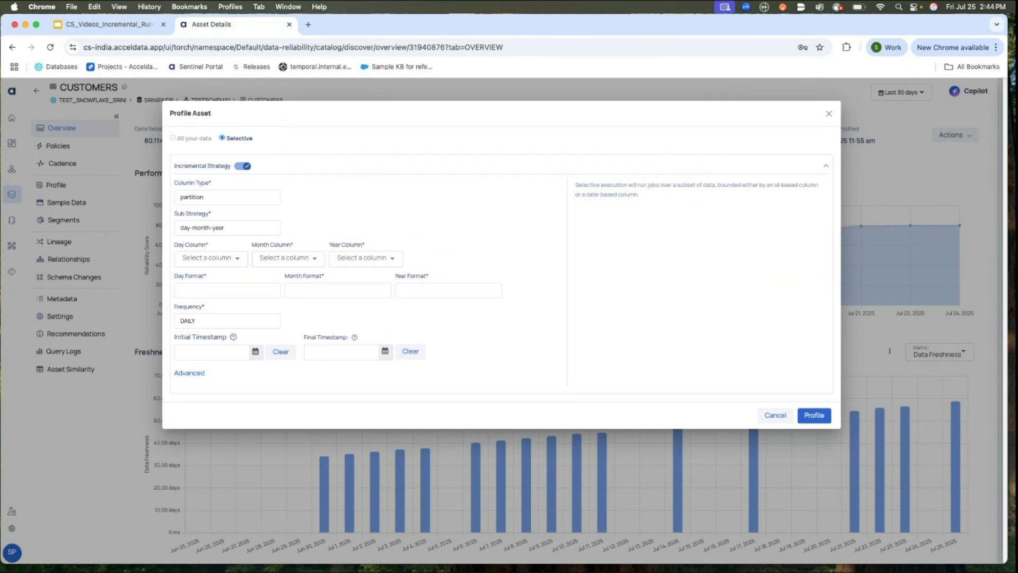
pyautogui.click(228, 259)
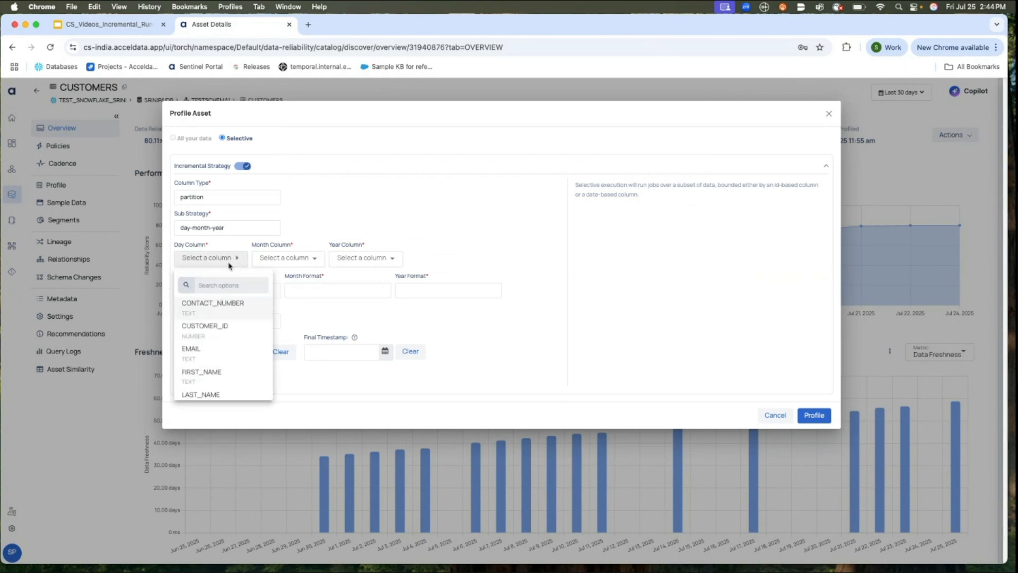
pyautogui.click(355, 233)
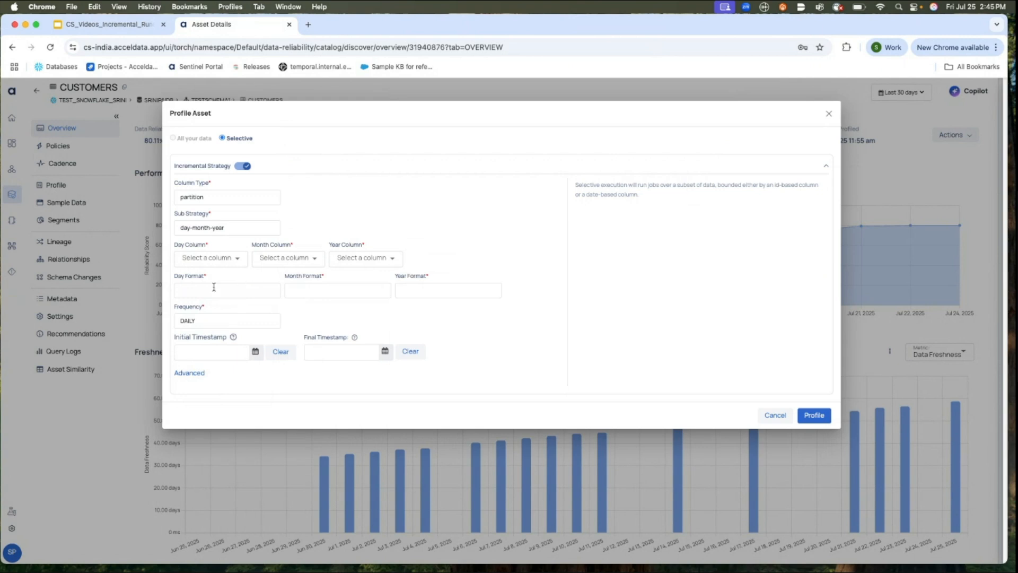
# Review the frequency choices and the advanced fields of the day-month-year sub strategy, then cancel the profile setup.
pyautogui.click(207, 323)
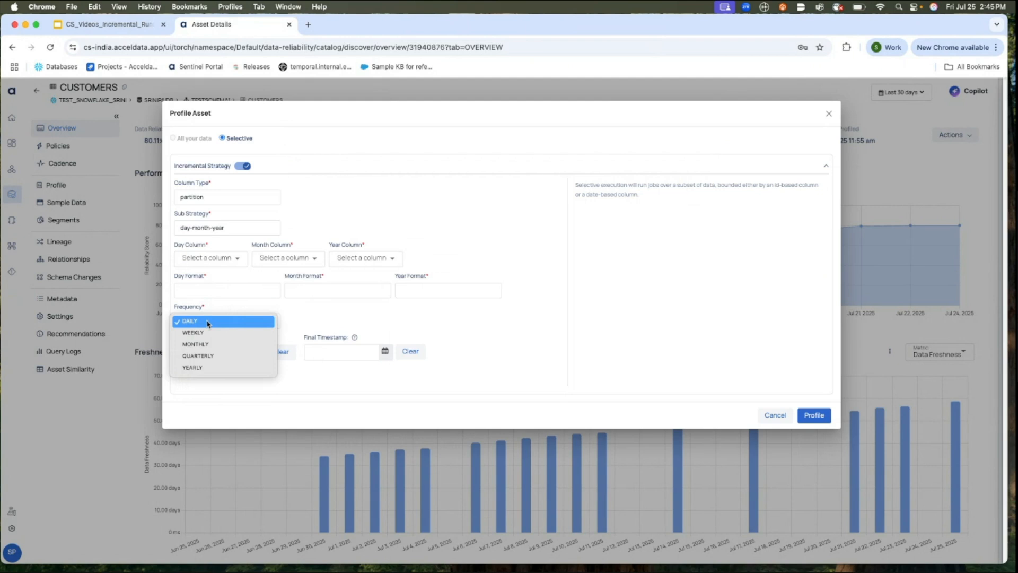
pyautogui.click(293, 319)
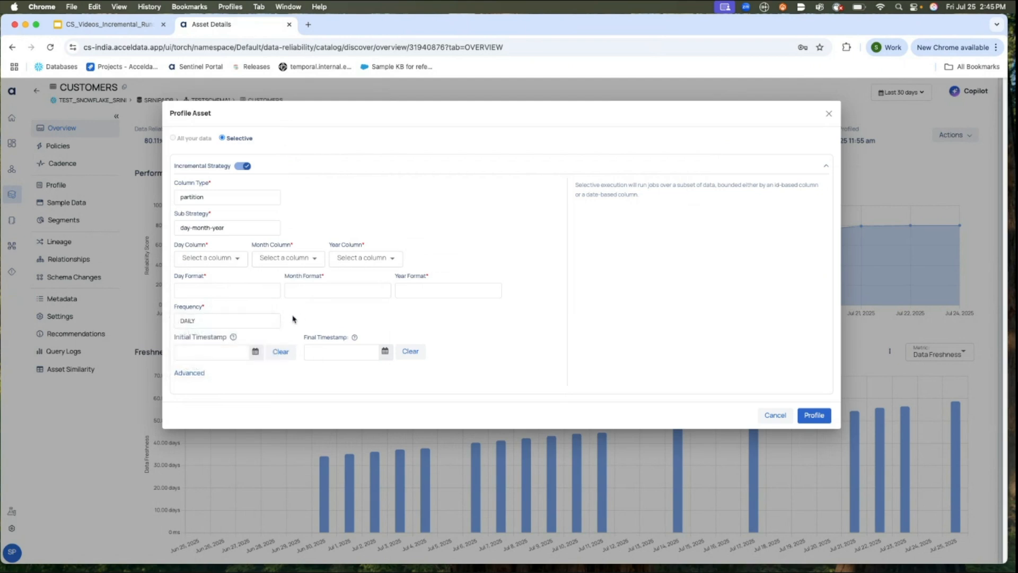
pyautogui.click(189, 374)
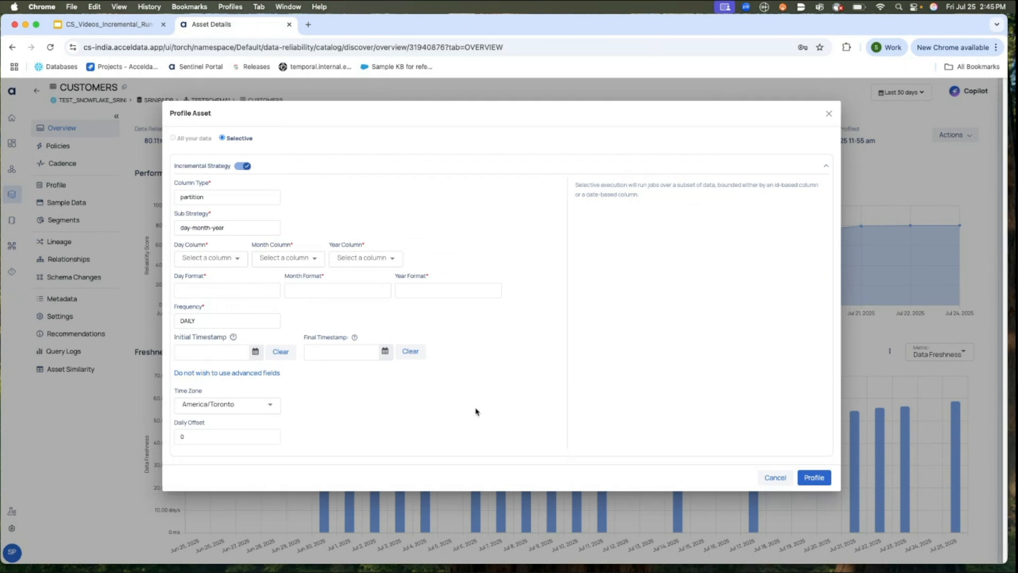
pyautogui.click(771, 478)
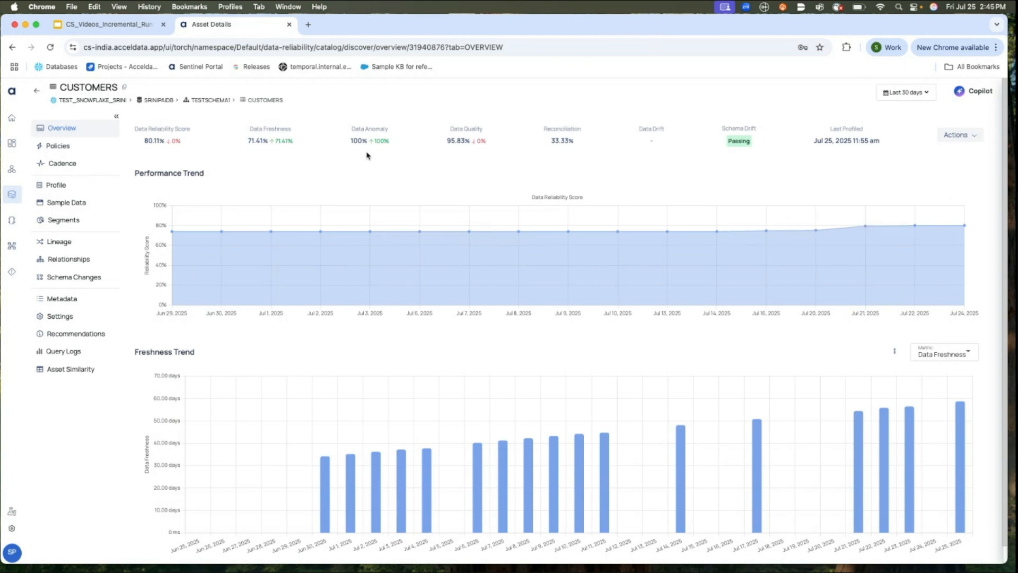
# Open the TEST_22_07 data quality policy of the CUSTOMERS asset and check its incremental check configuration.
pyautogui.scroll(-1, 382, 171)
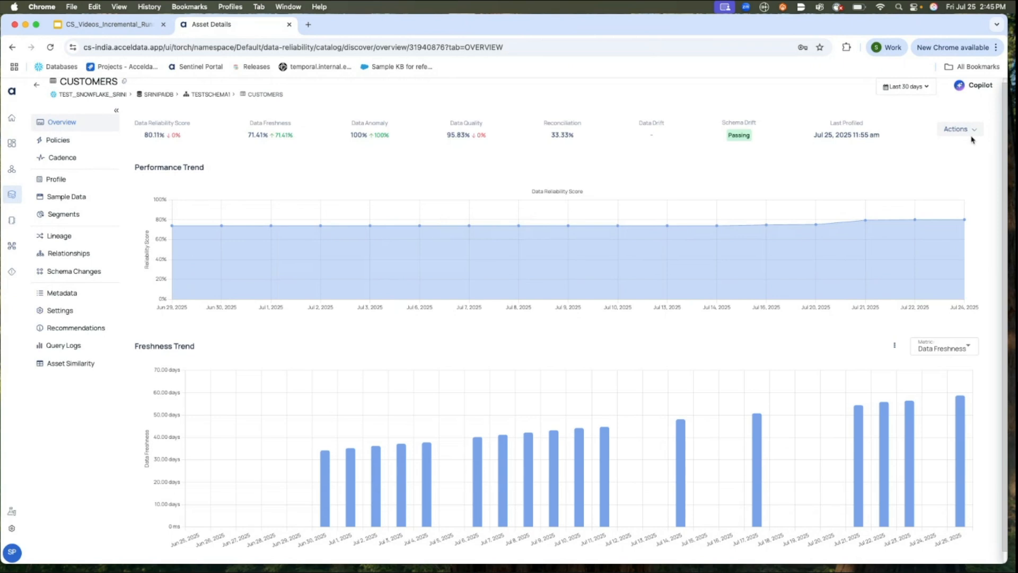
pyautogui.click(58, 140)
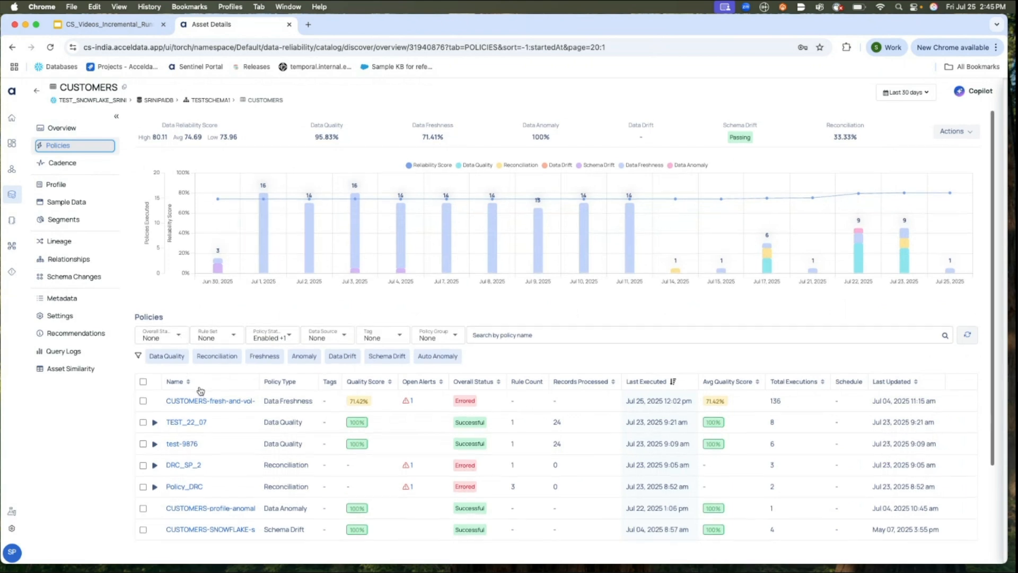
pyautogui.scroll(-1, 191, 419)
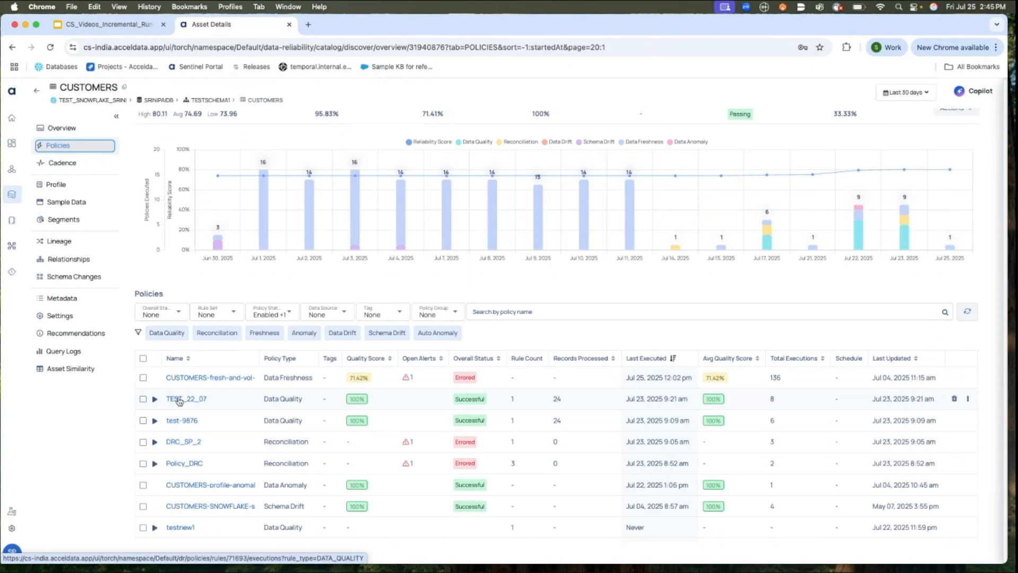
pyautogui.click(179, 399)
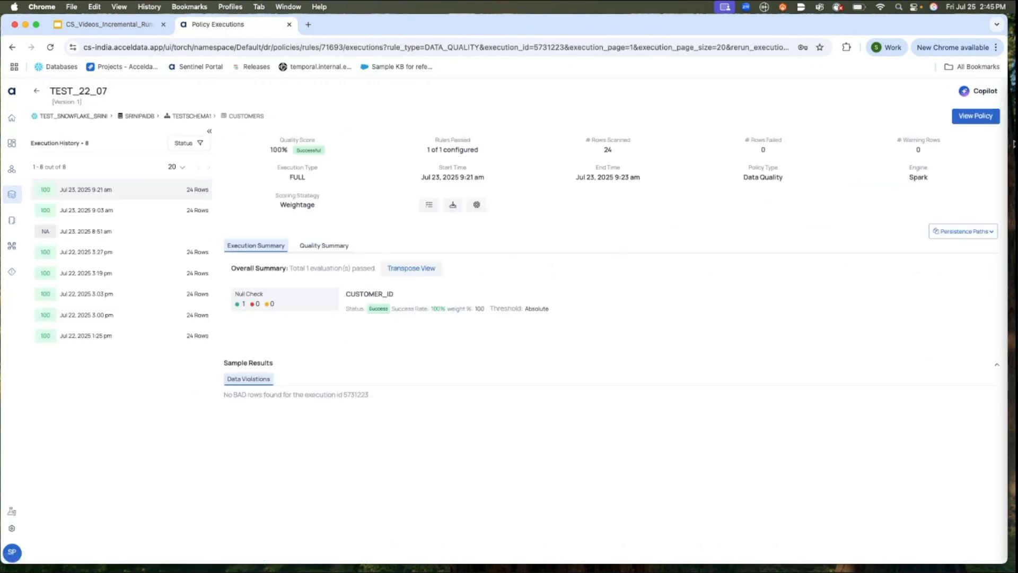
pyautogui.click(975, 118)
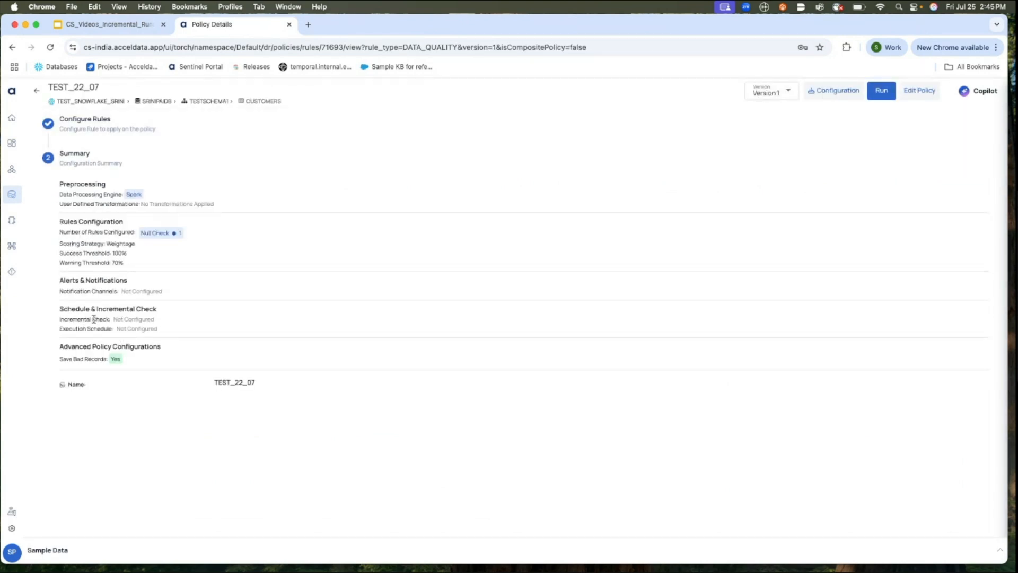
pyautogui.moveTo(59, 326); pyautogui.dragTo(159, 320)
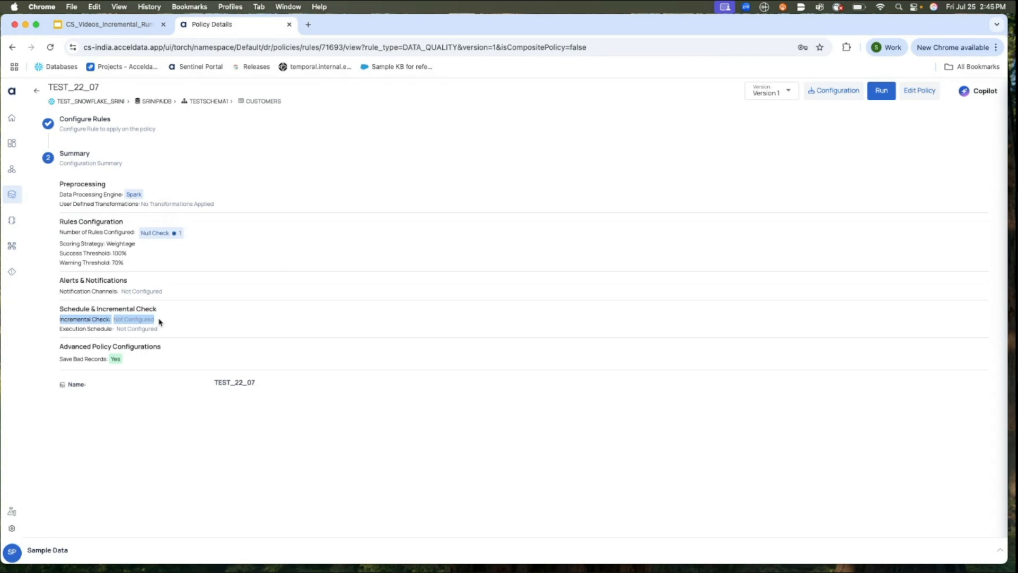
# Edit the policy's schedule and incremental check settings and enable running the policy incrementally.
pyautogui.click(917, 92)
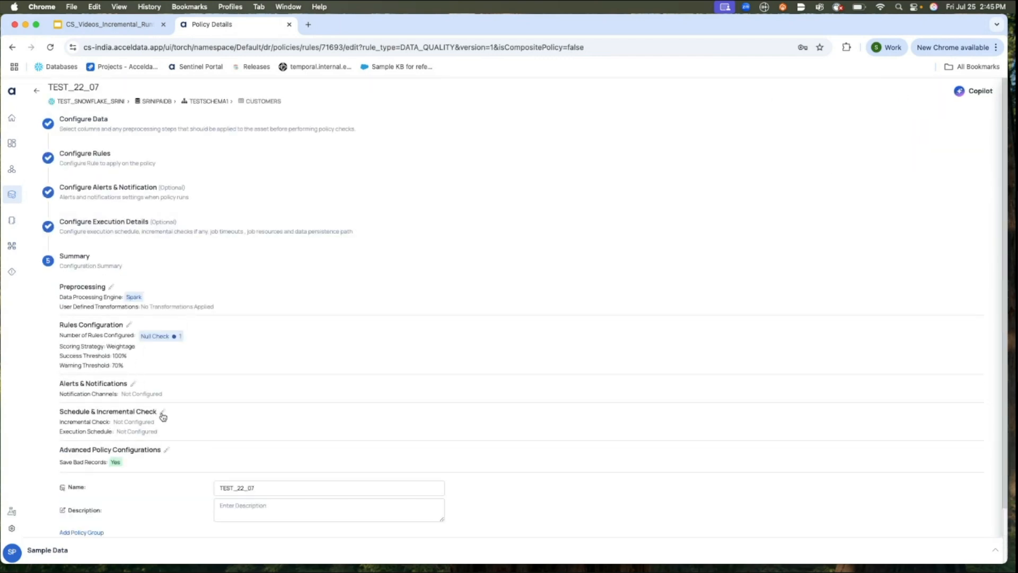
pyautogui.click(162, 412)
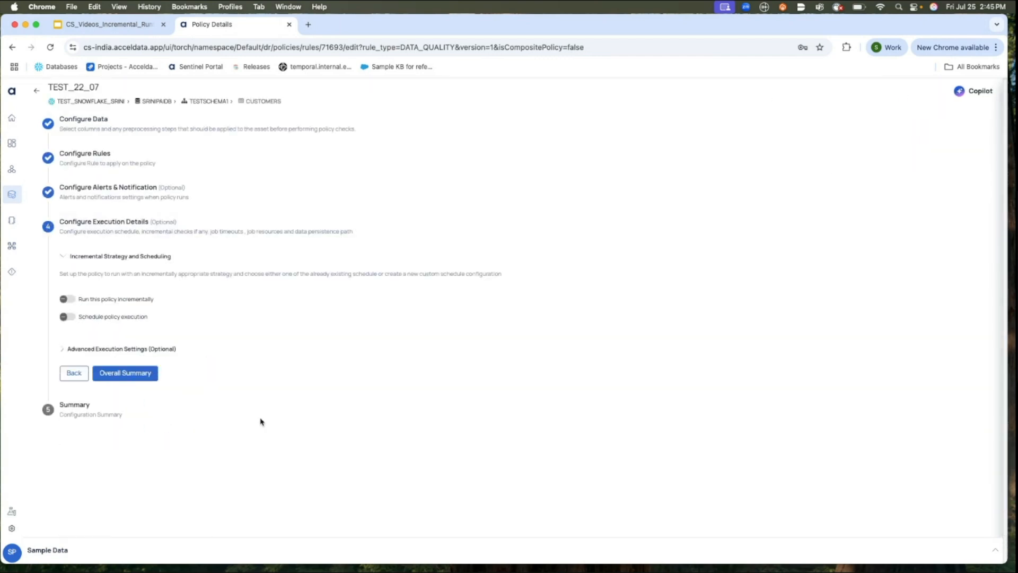
pyautogui.click(75, 300)
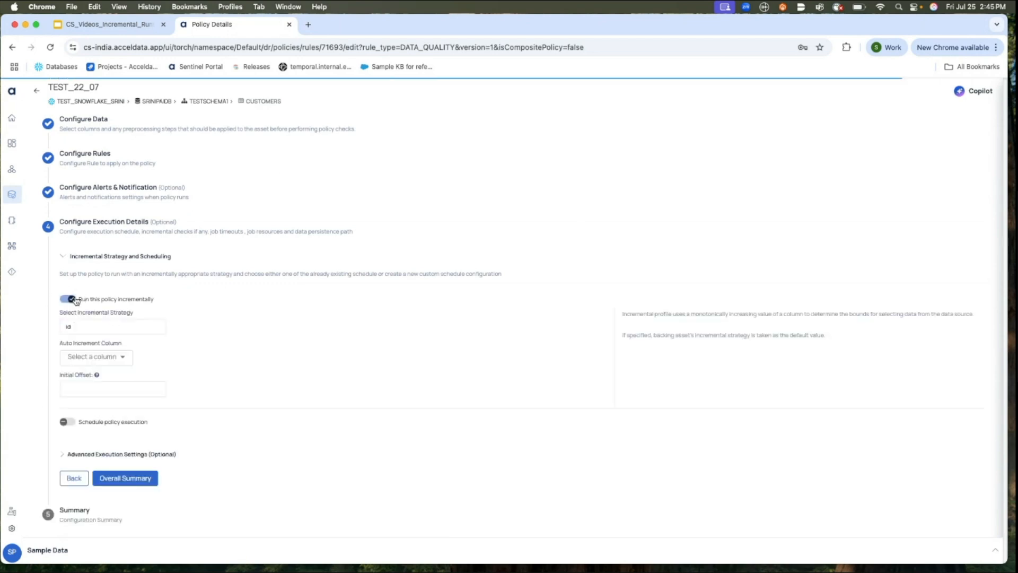
# Review the incremental strategy options, keeping id, and look through the auto increment column choices.
pyautogui.click(100, 328)
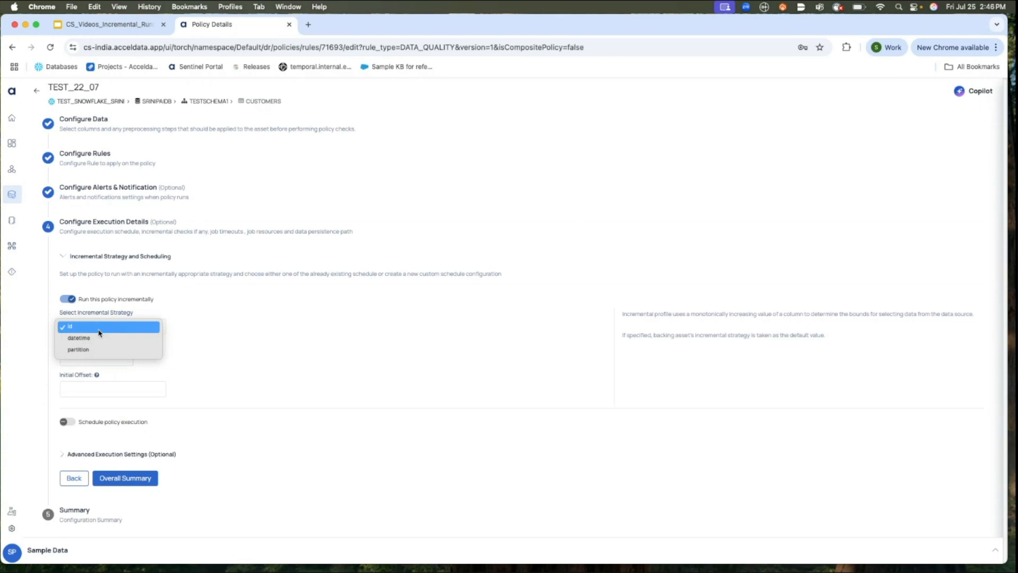
pyautogui.click(99, 331)
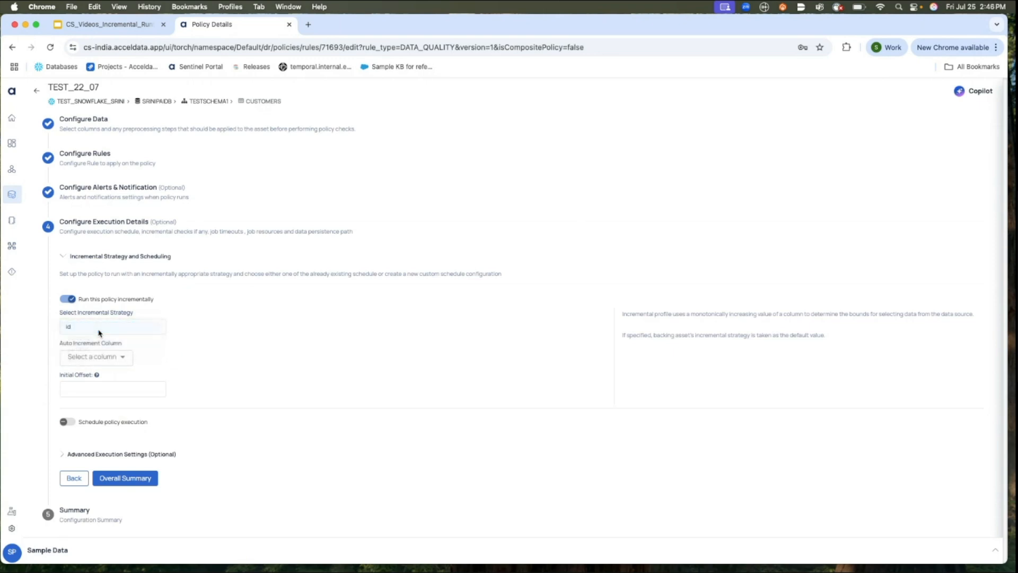
pyautogui.click(75, 354)
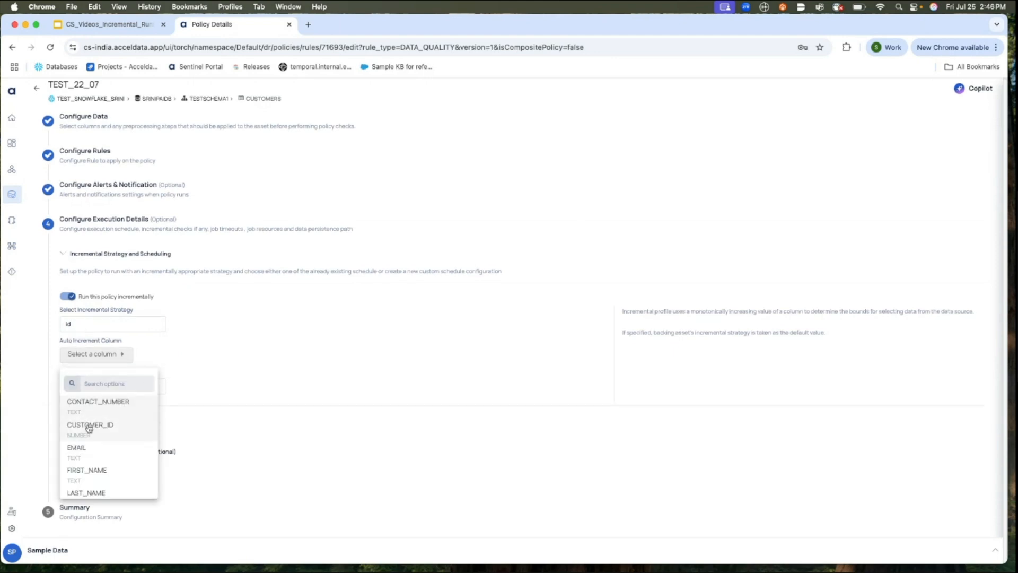
# Switch the policy's incremental strategy to datetime and reveal its advanced fields.
pyautogui.click(101, 331)
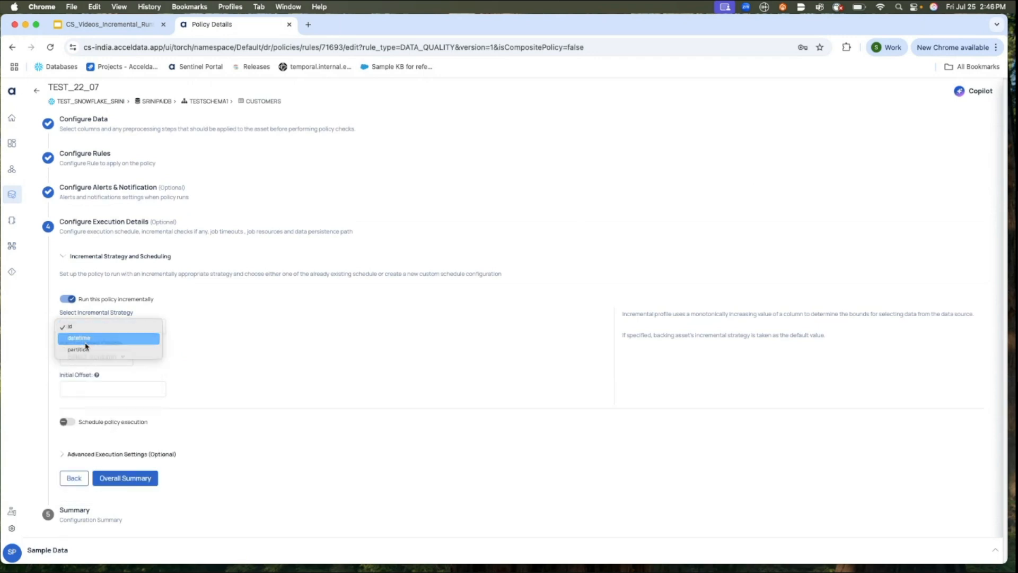
pyautogui.click(86, 344)
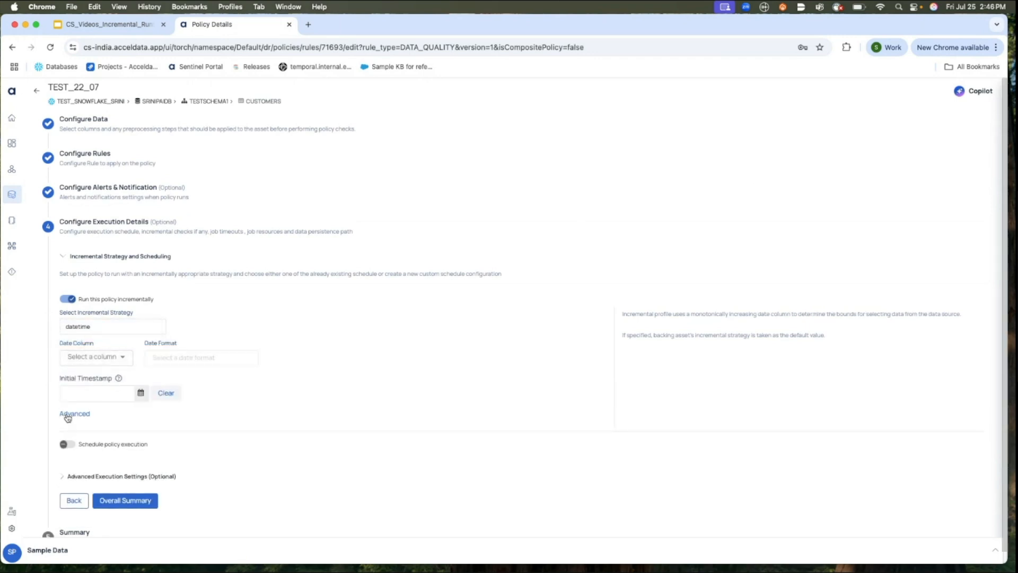
pyautogui.click(67, 415)
# Switch the policy's incremental strategy to partition, review the sub strategies while keeping default, and reveal the advanced fields.
pyautogui.click(83, 329)
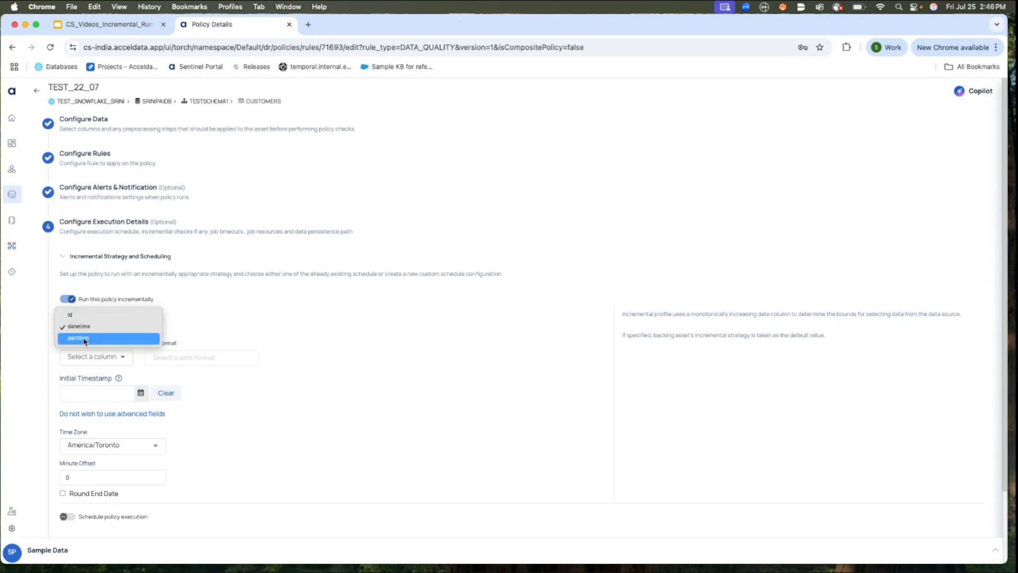
pyautogui.click(85, 343)
pyautogui.click(89, 359)
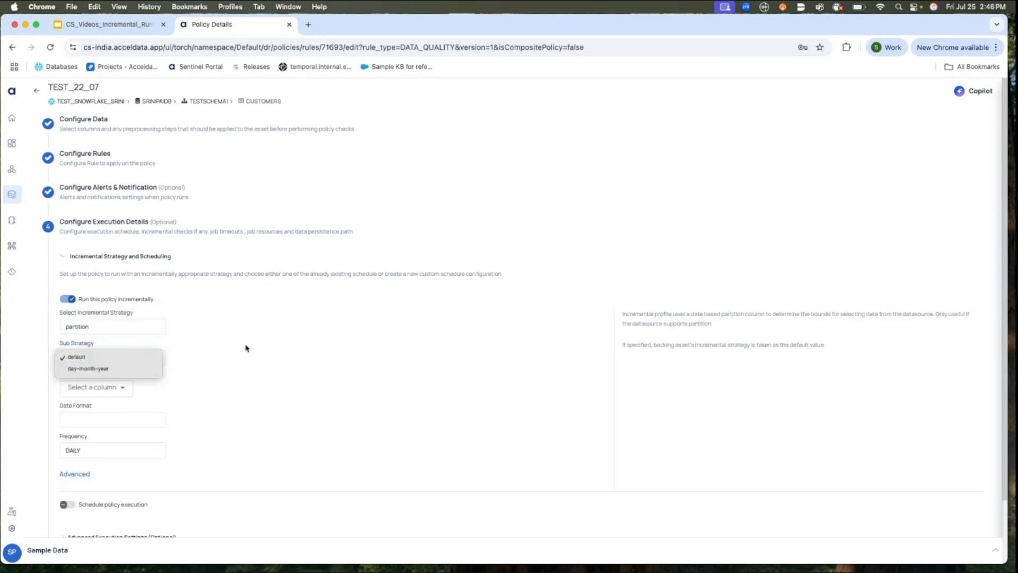
pyautogui.click(177, 368)
pyautogui.scroll(-3, 177, 370)
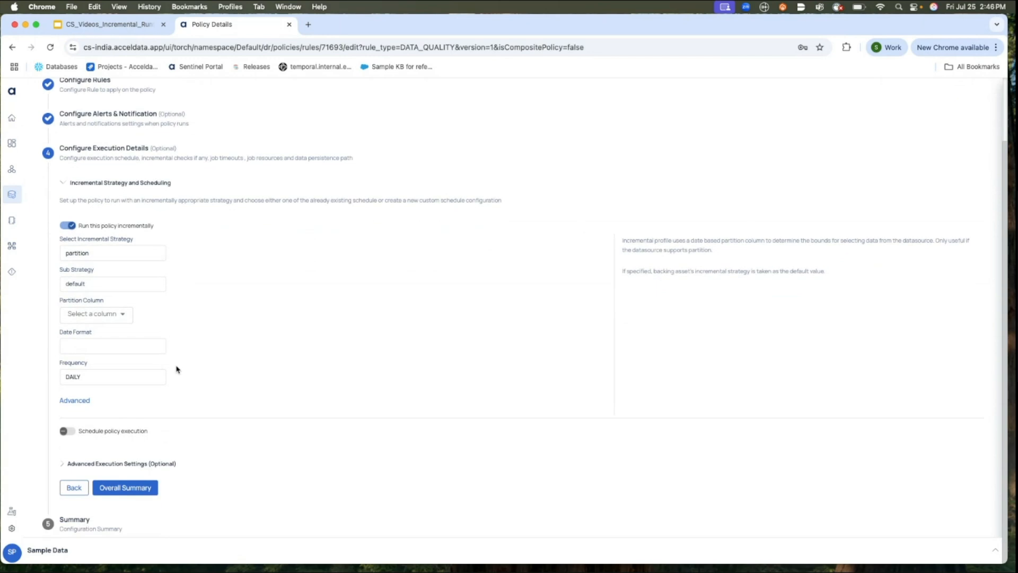
pyautogui.click(85, 400)
pyautogui.scroll(3, 188, 200)
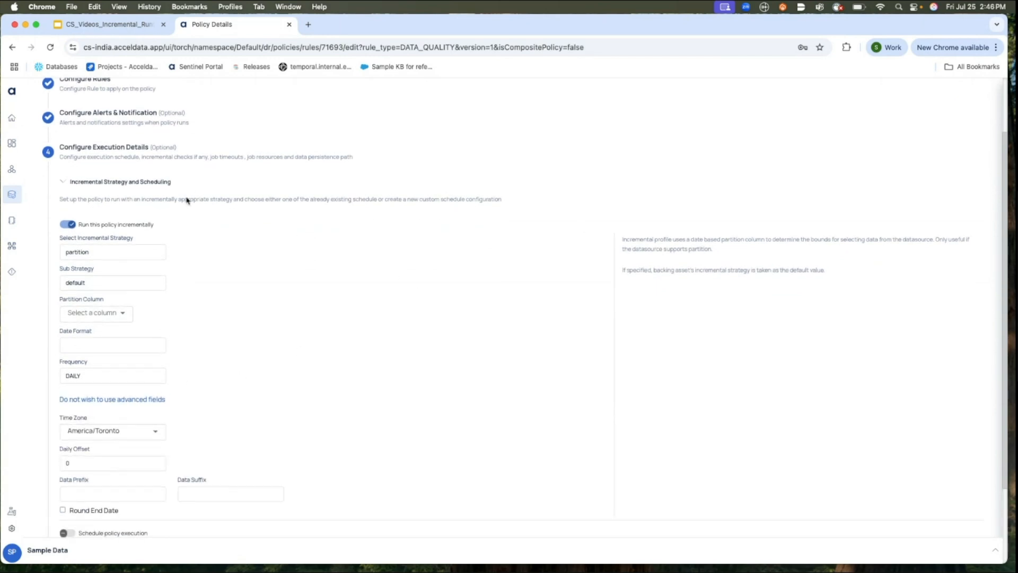
pyautogui.scroll(1, 137, 159)
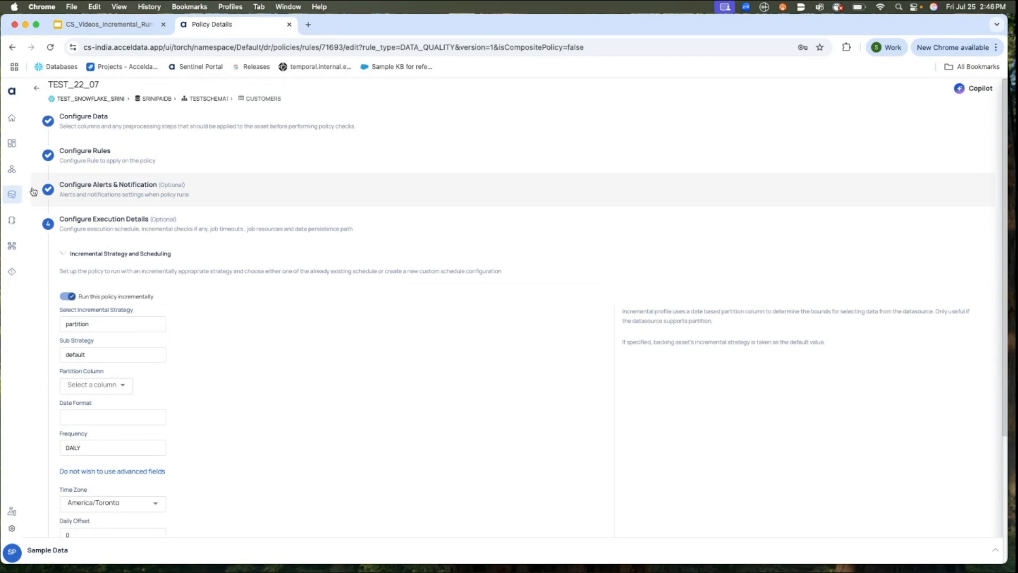
# Go to the asset catalog and open the employee_files asset under the atul-test-sqs data source.
pyautogui.click(14, 193)
pyautogui.click(62, 107)
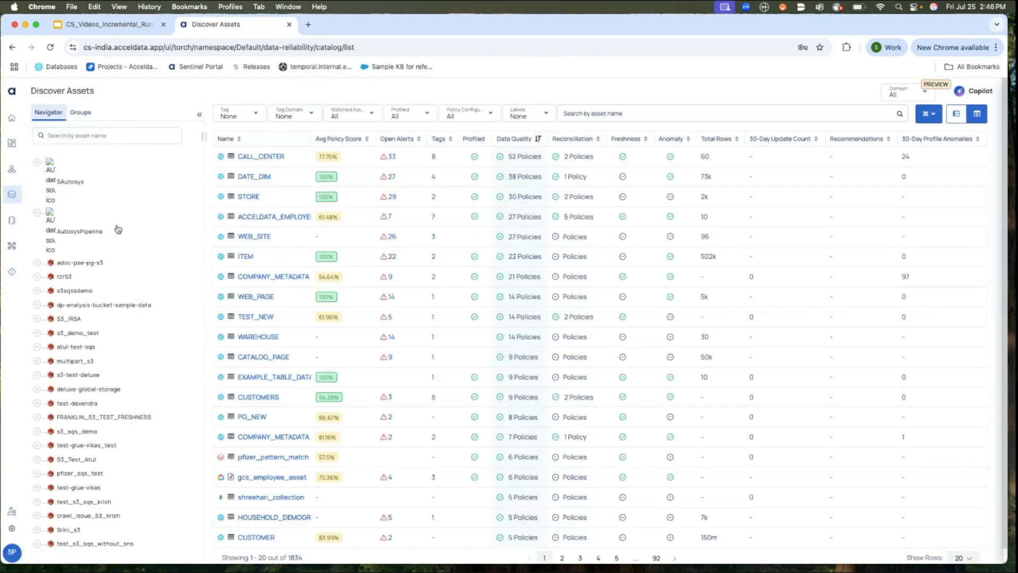
pyautogui.click(76, 333)
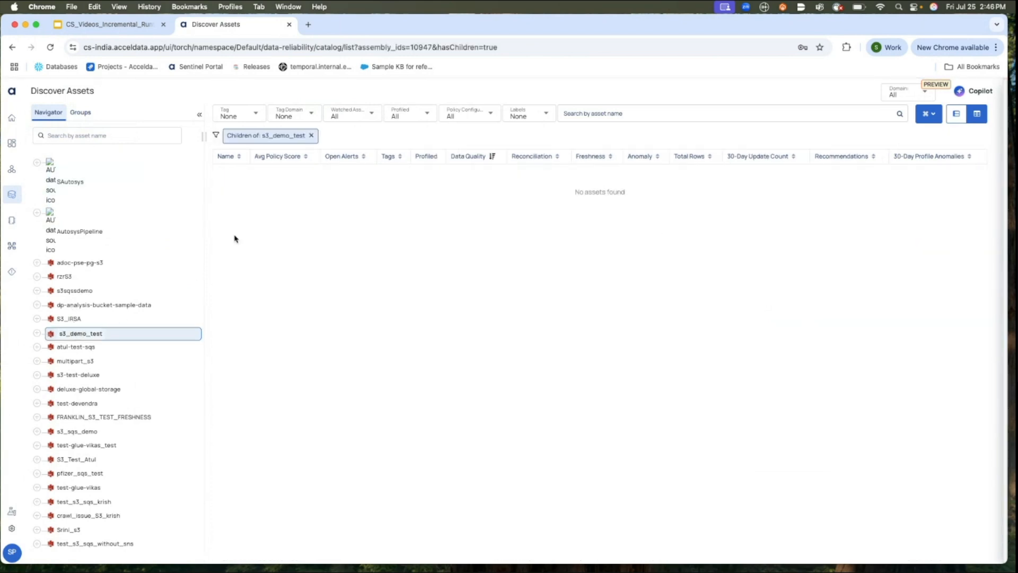
pyautogui.click(76, 347)
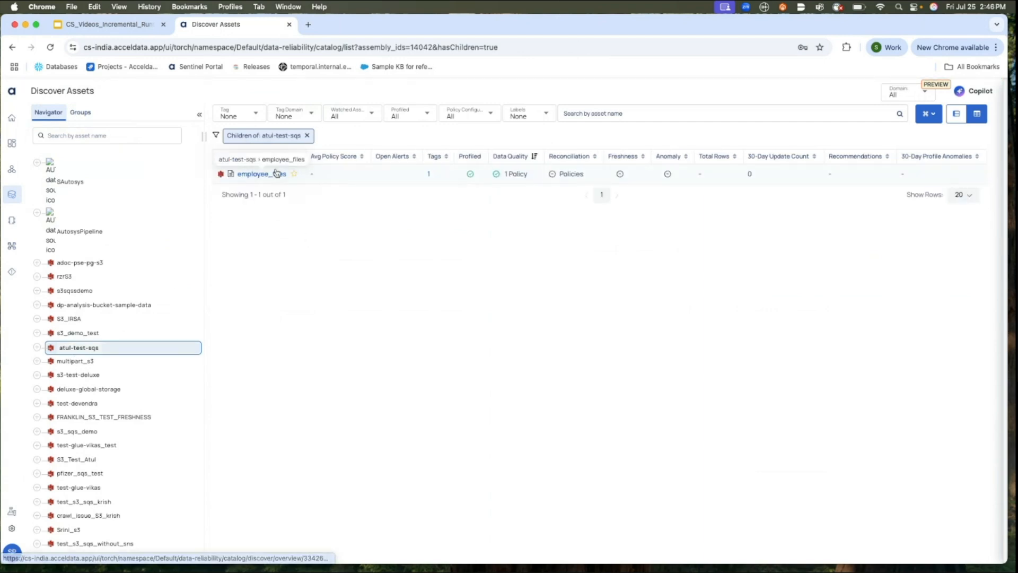
pyautogui.click(277, 173)
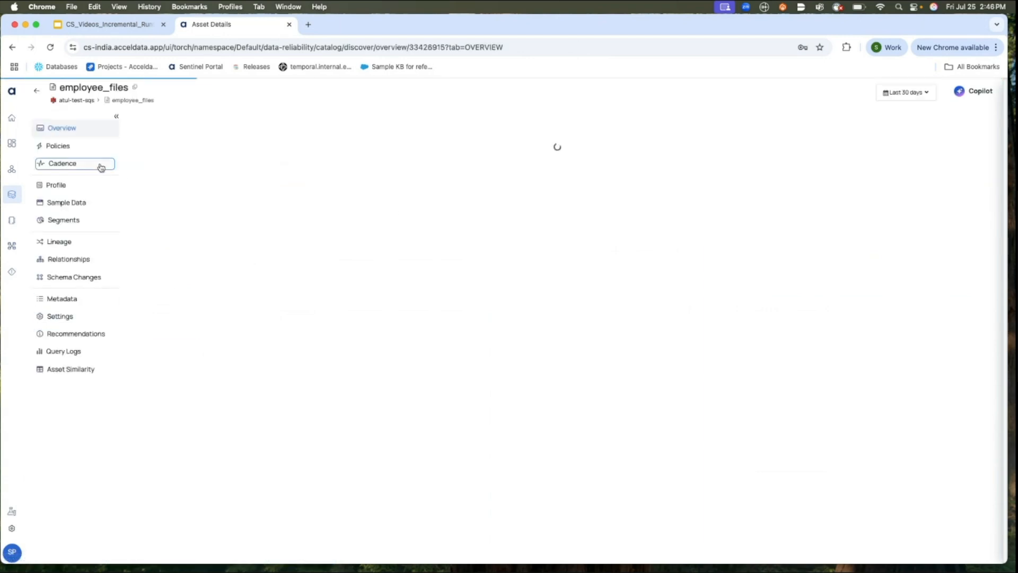
# Check the employee_files asset's policies and the policy types that can be added, and return to the overview.
pyautogui.click(77, 148)
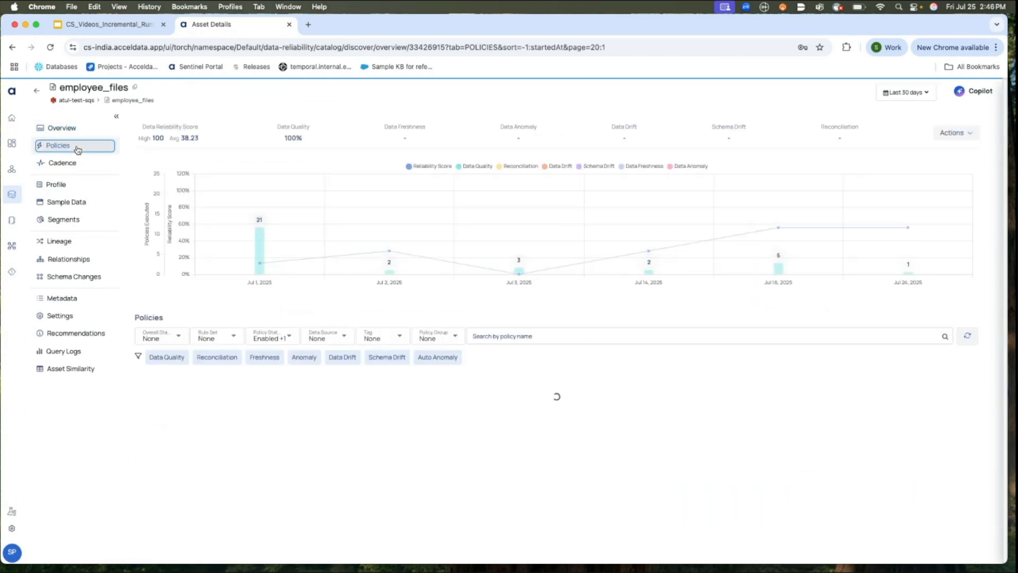
pyautogui.click(961, 132)
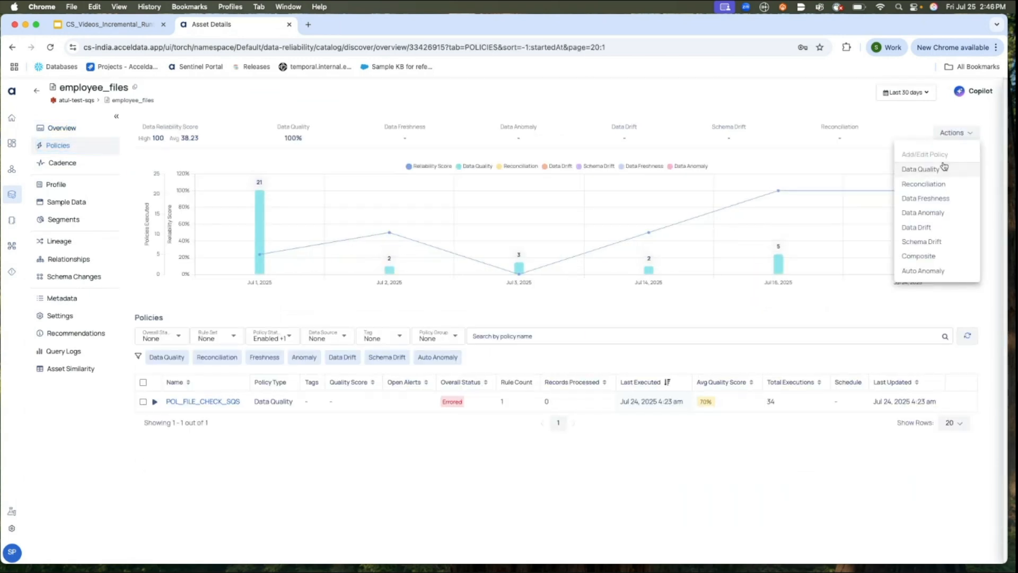
pyautogui.click(60, 131)
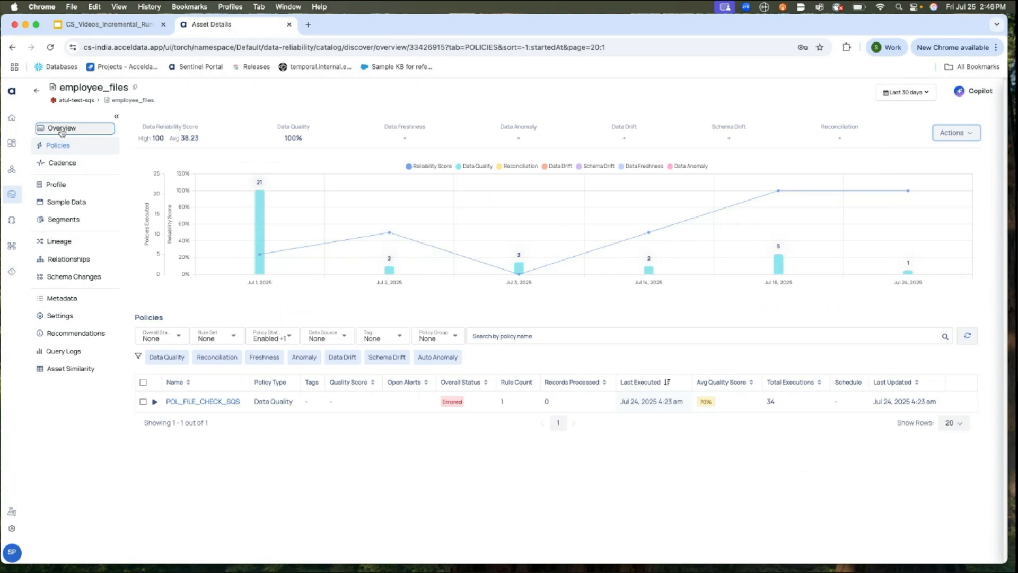
# Open a selective profile setup for the employee_files asset and enable its incremental strategy.
pyautogui.click(955, 134)
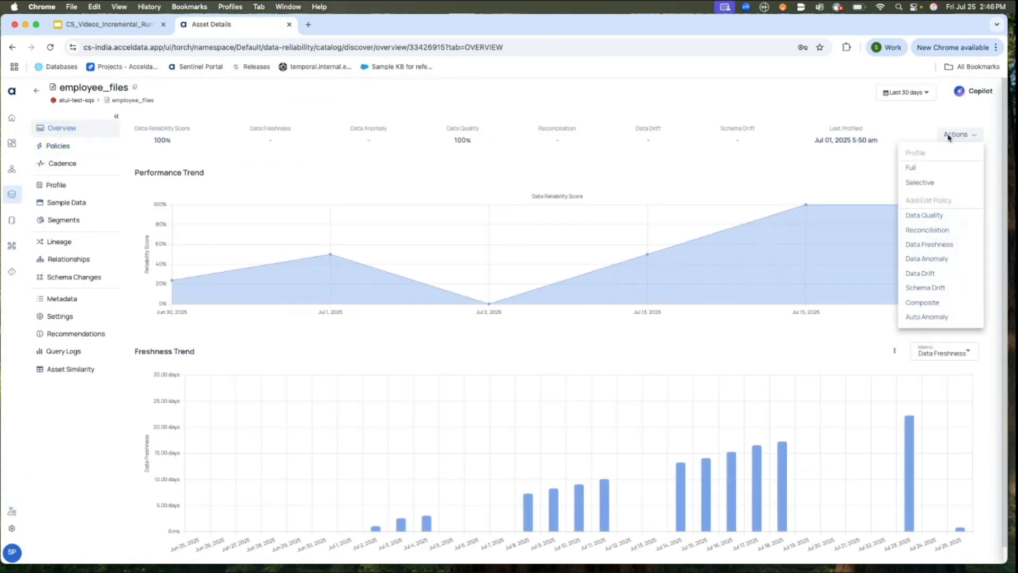
pyautogui.click(859, 182)
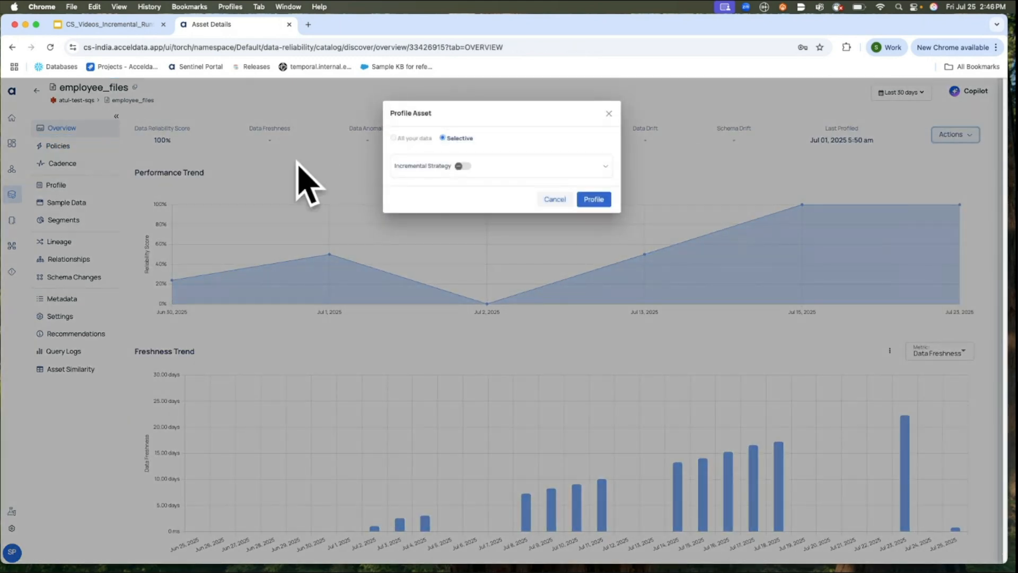
pyautogui.click(463, 167)
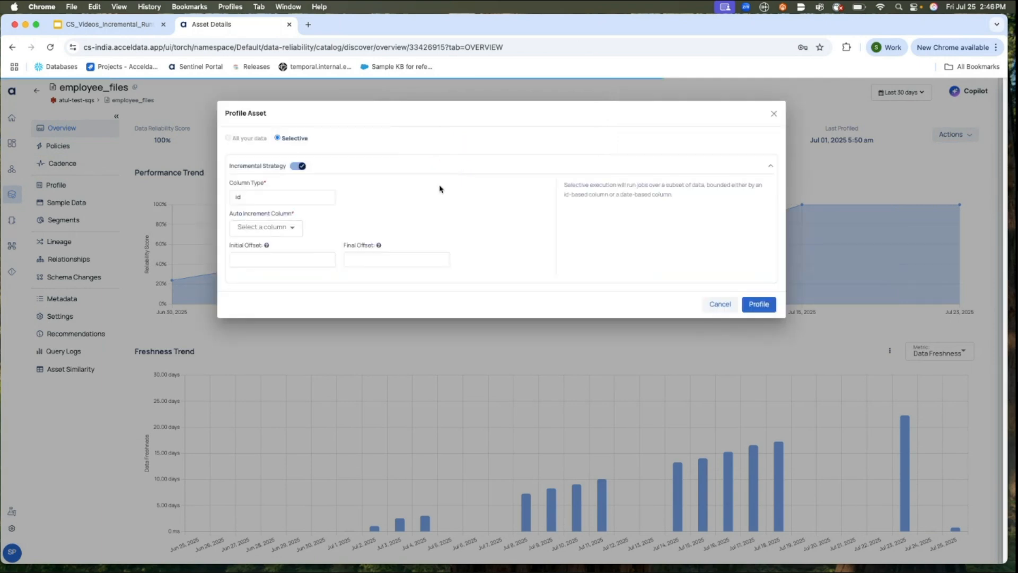
# Switch the incremental strategy's column type to file and reveal its advanced time zone field, leaving the setup without profiling.
pyautogui.click(275, 198)
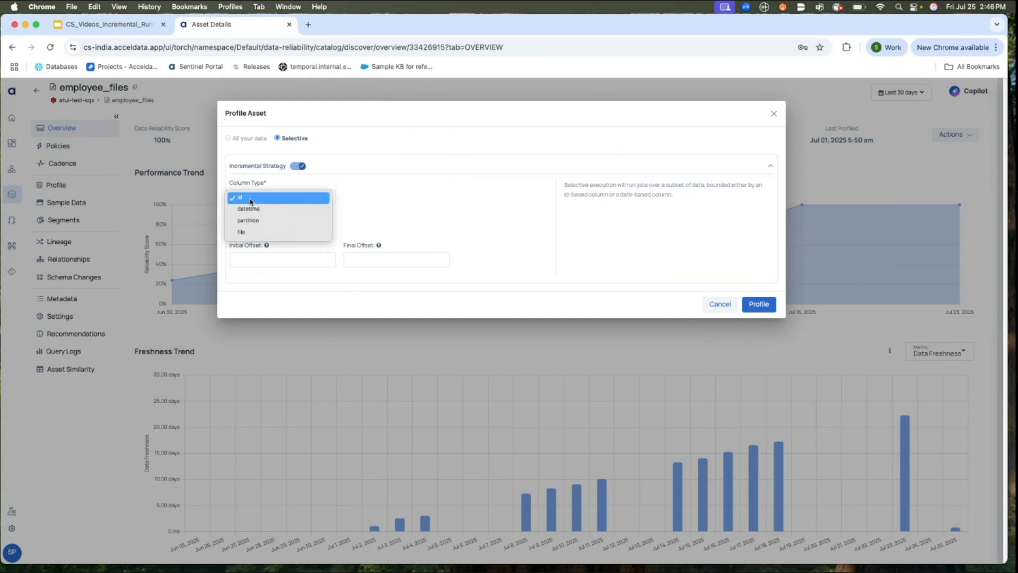
pyautogui.click(247, 234)
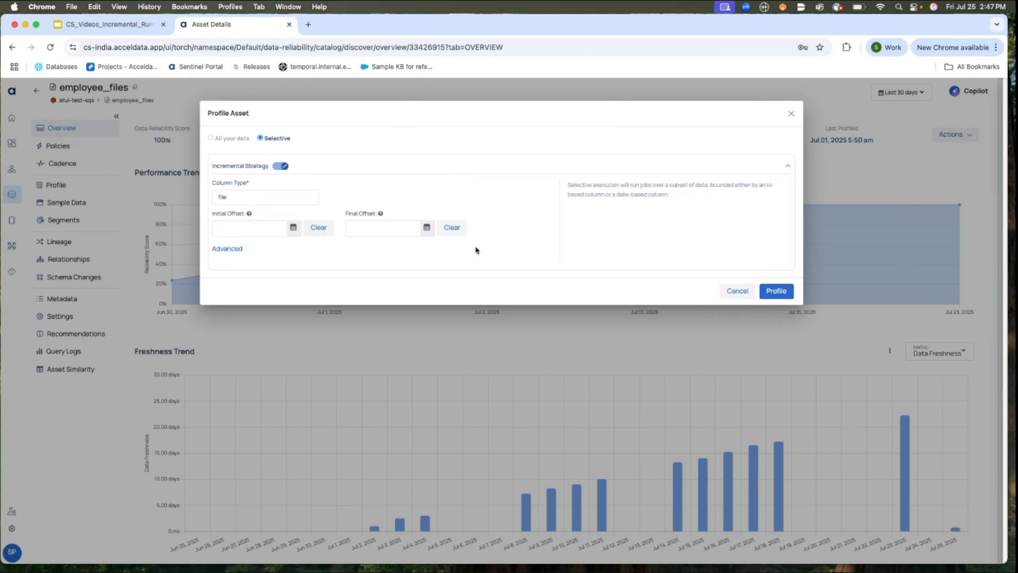
pyautogui.click(229, 249)
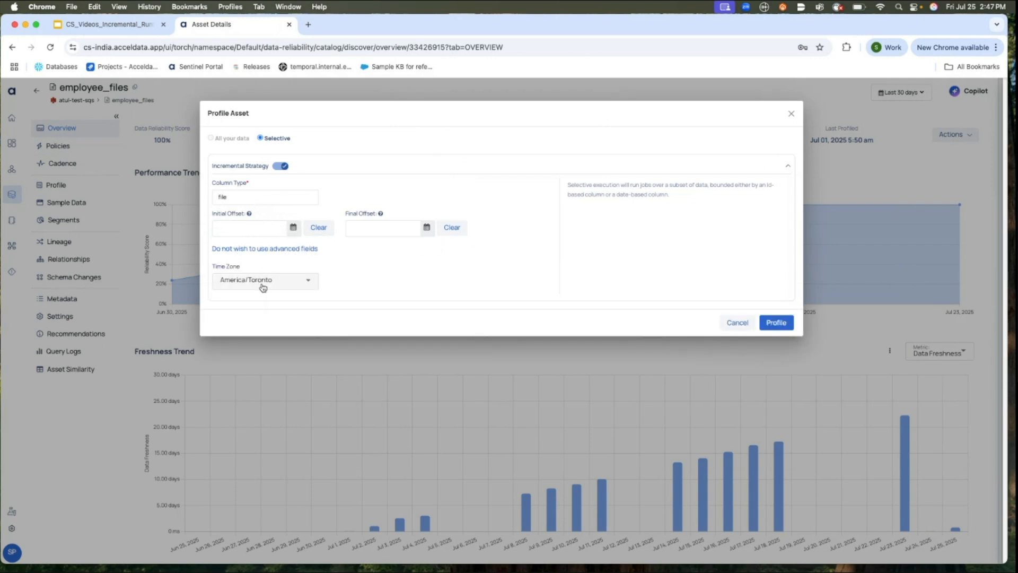
pyautogui.click(733, 323)
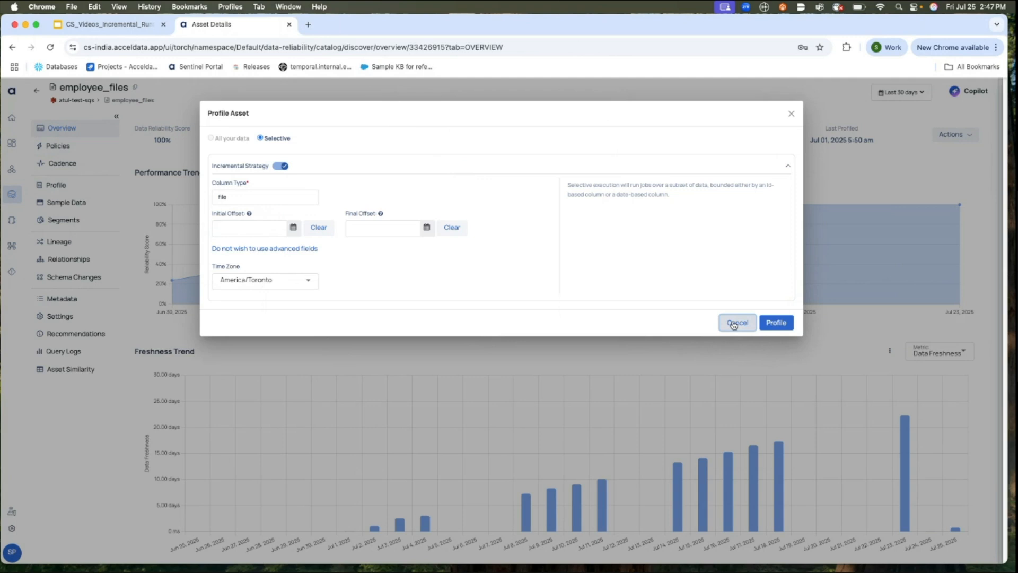
pyautogui.click(733, 323)
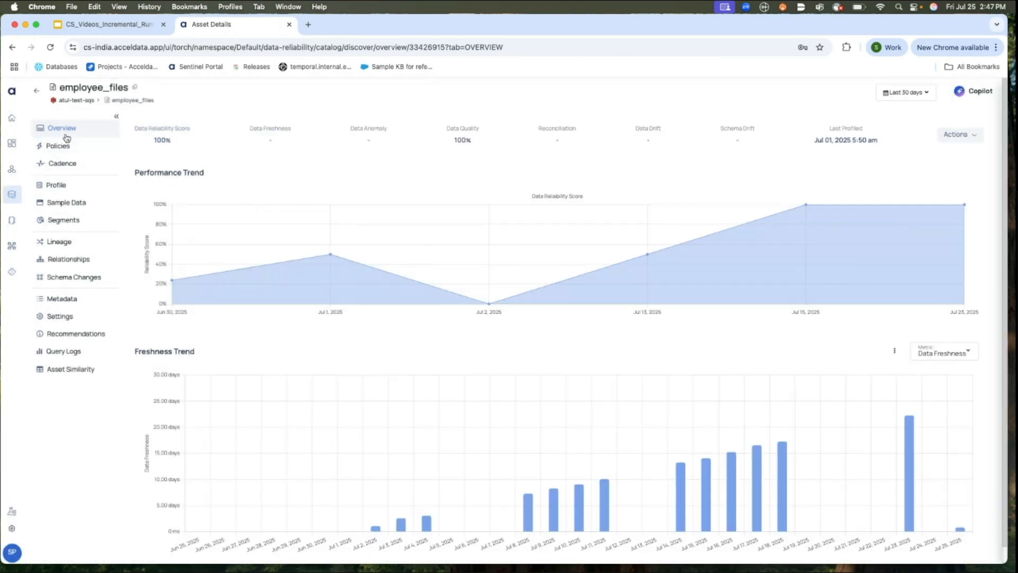
# Switch to the CS_Videos_Incremental_Runs presentation in Google Slides and show the ADOC Incremental Strategy slide.
pyautogui.scroll(-1, 88, 162)
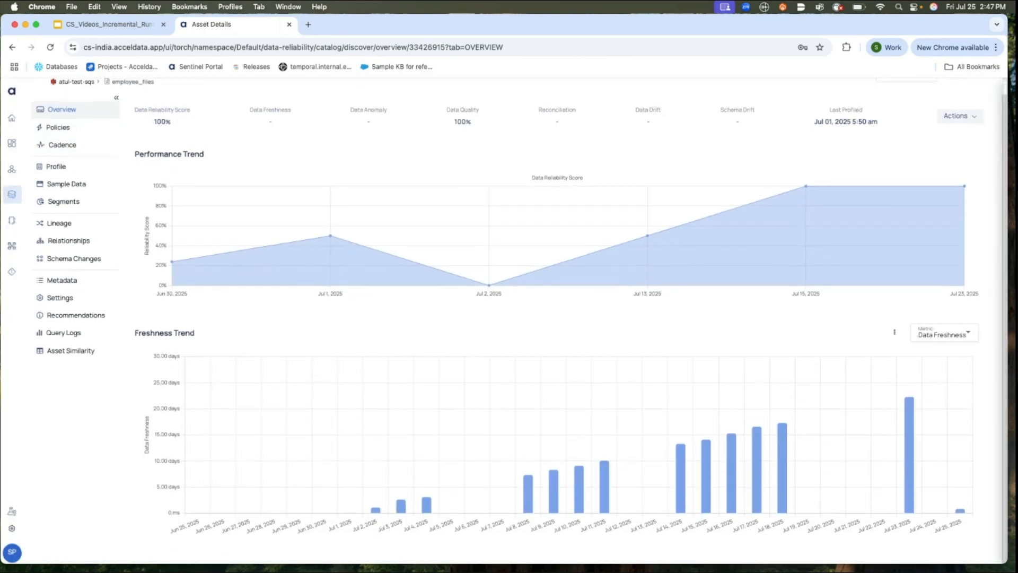
pyautogui.moveTo(10, 197)
pyautogui.click(117, 24)
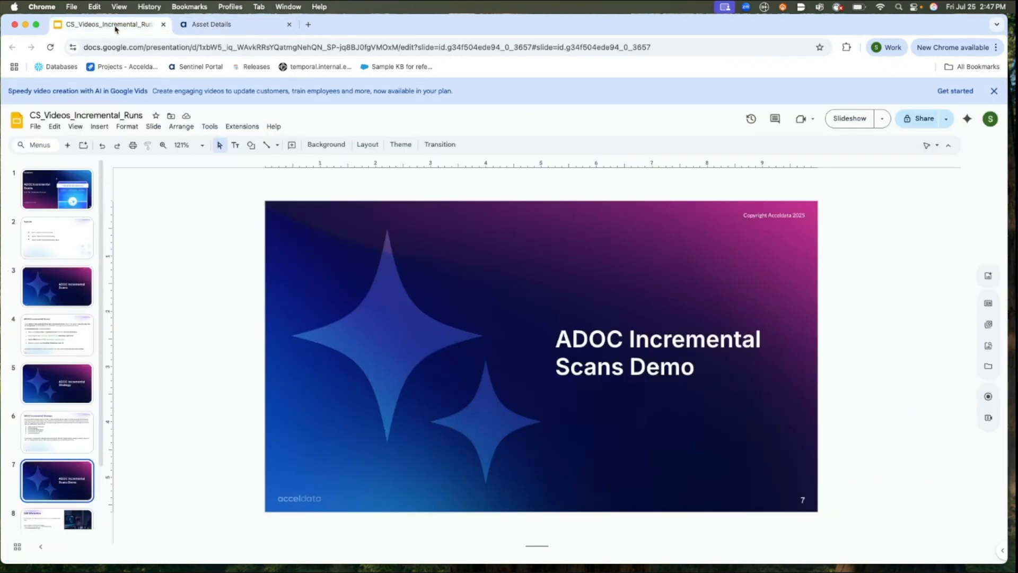
pyautogui.click(74, 421)
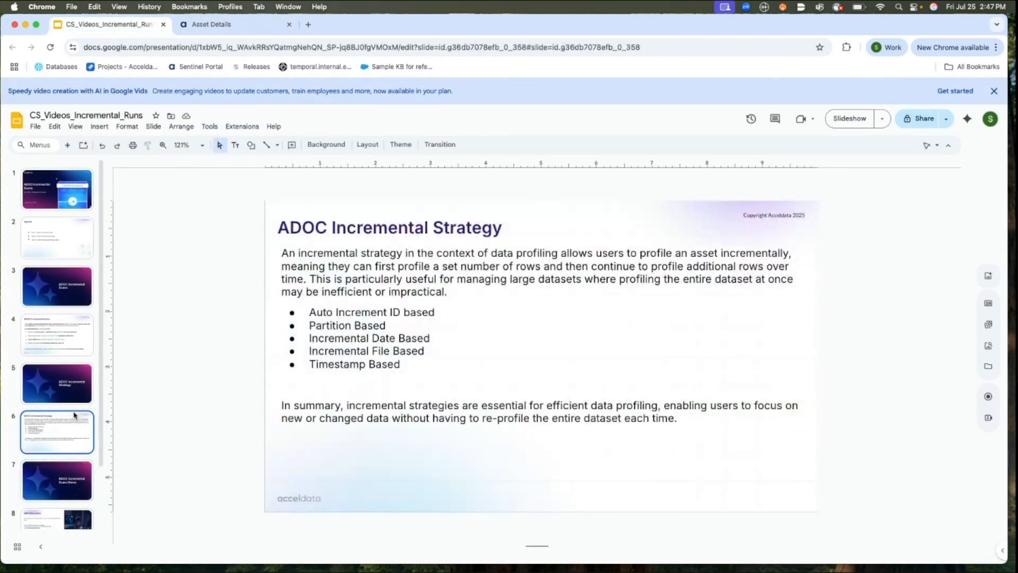